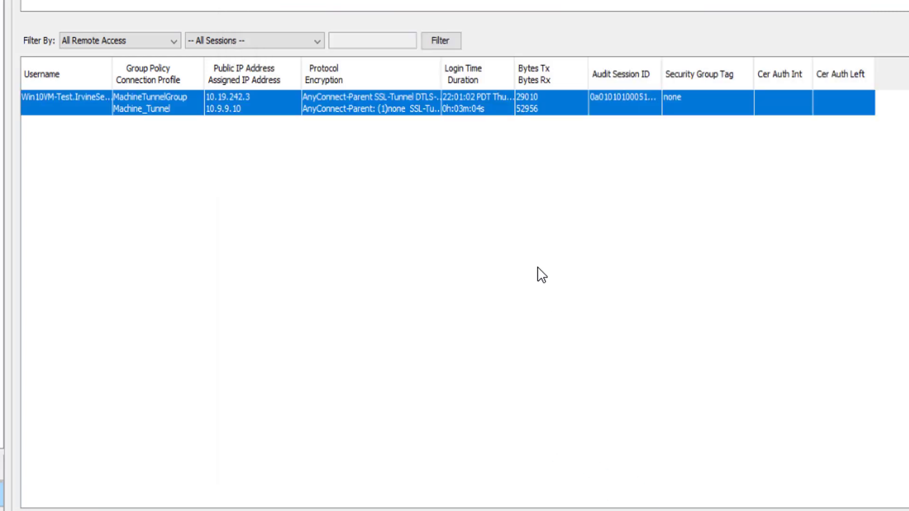
Step: View the details of the Machine_Tunnel VPN session, including its authentication mode, and close them
{"action": "right_click", "coordinate": [513, 92]}
{"action": "left_click", "coordinate": [548, 138]}
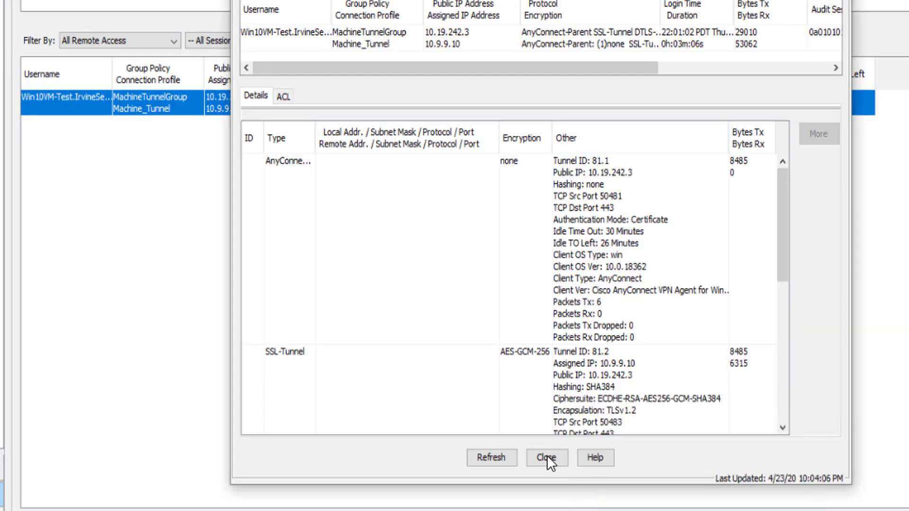
{"action": "left_click", "coordinate": [546, 457]}
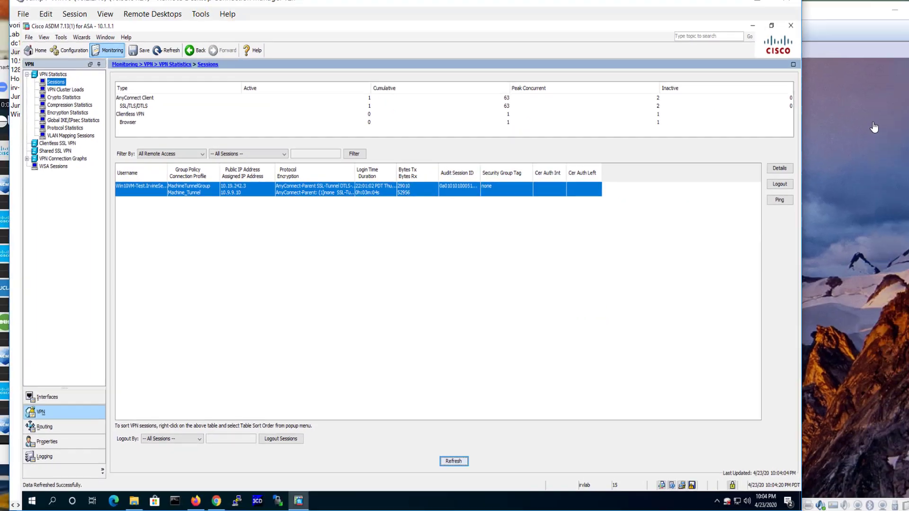
Step: Switch to the Windows 10-Test virtual machine in VMware Workstation, unlock its screen and sign in with the account password
{"action": "left_click", "coordinate": [873, 127]}
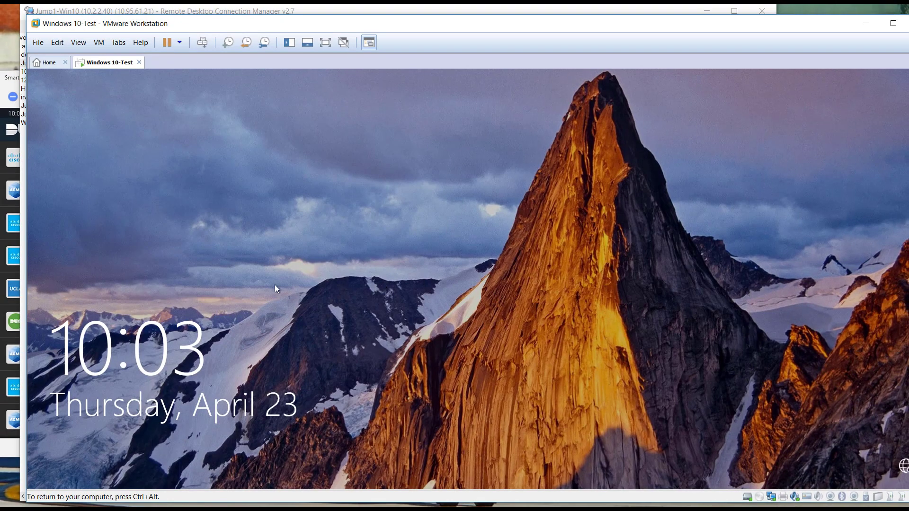
{"action": "left_click", "coordinate": [202, 42]}
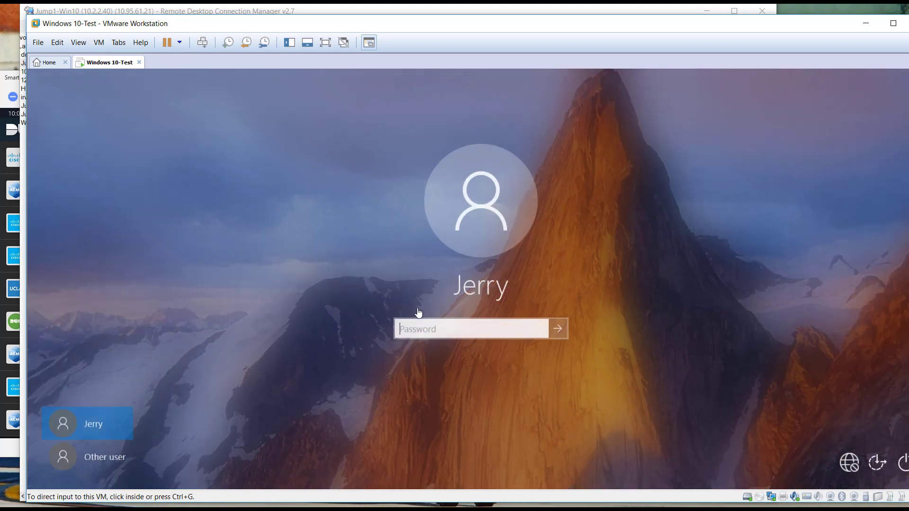
{"action": "left_click", "coordinate": [426, 326]}
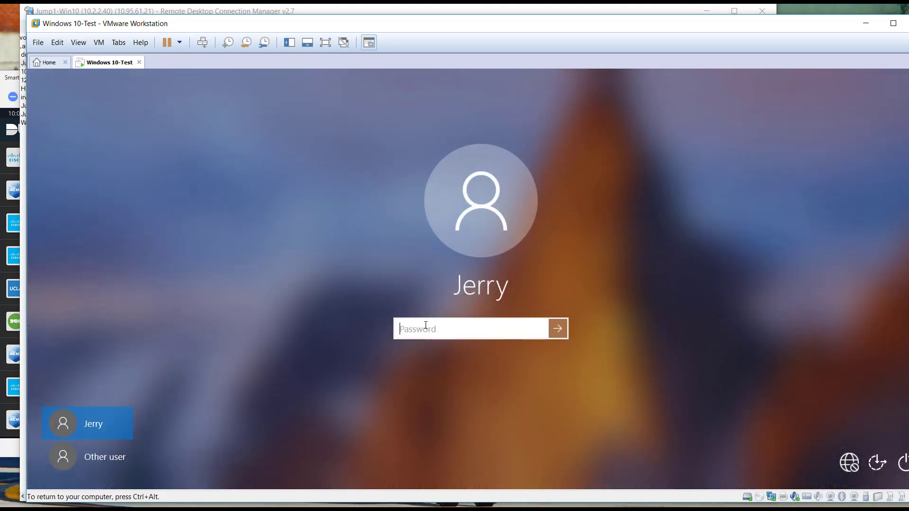
{"action": "type", "text": "********"}
{"action": "key", "text": "Return"}
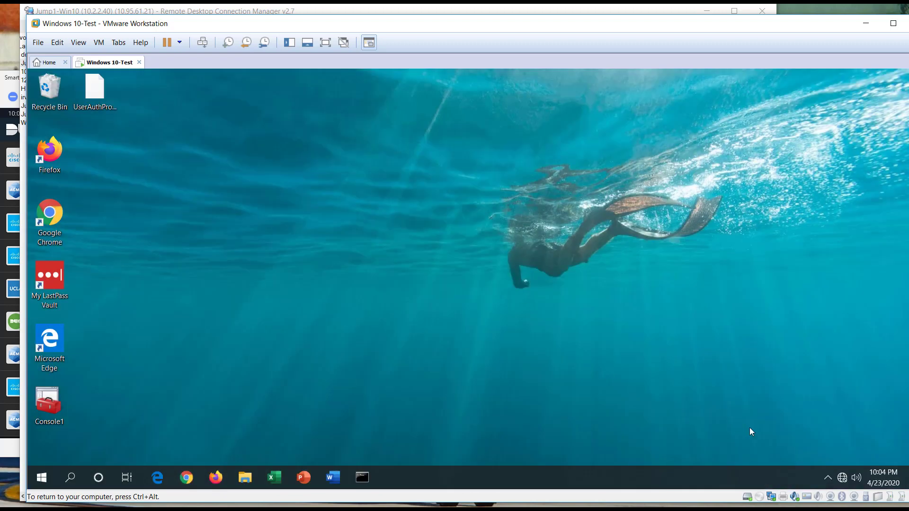
Step: Open the Cisco AnyConnect client in the virtual machine and start the okta VPN connection
{"action": "left_click", "coordinate": [827, 478]}
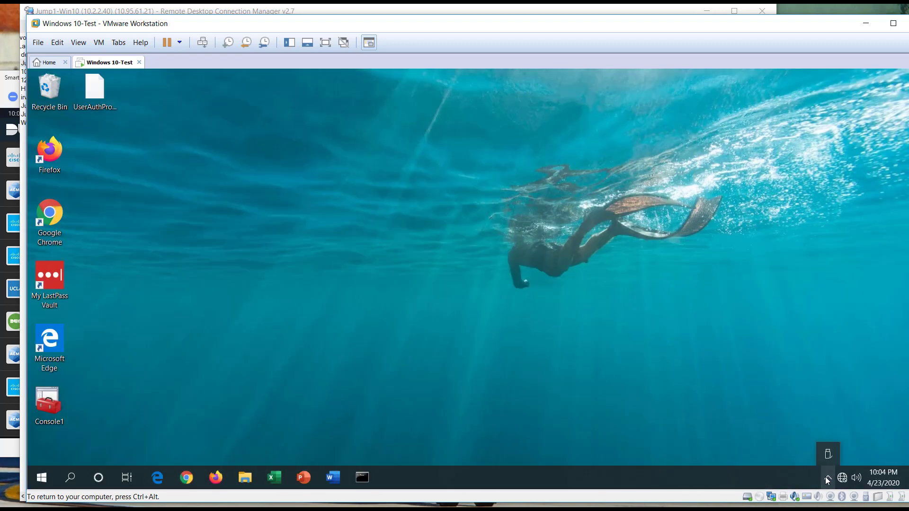
{"action": "left_click", "coordinate": [828, 478]}
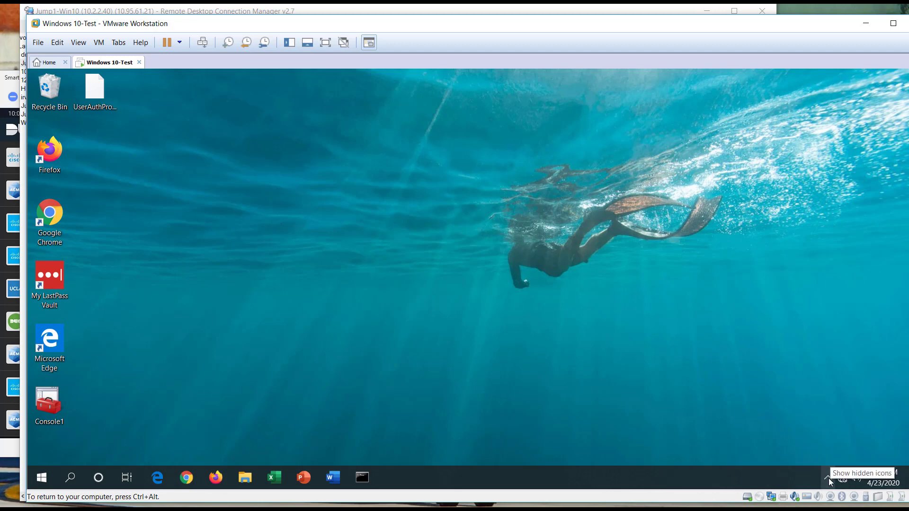
{"action": "left_click", "coordinate": [828, 478]}
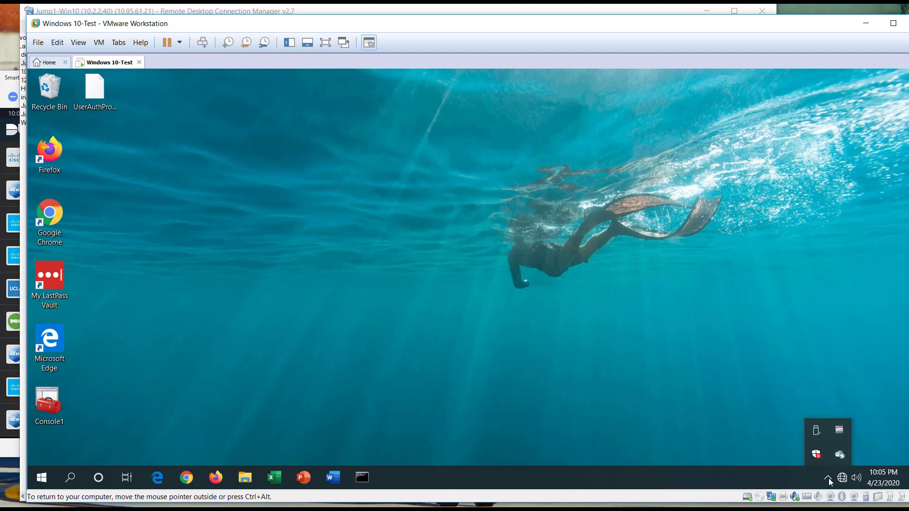
{"action": "left_click", "coordinate": [828, 455]}
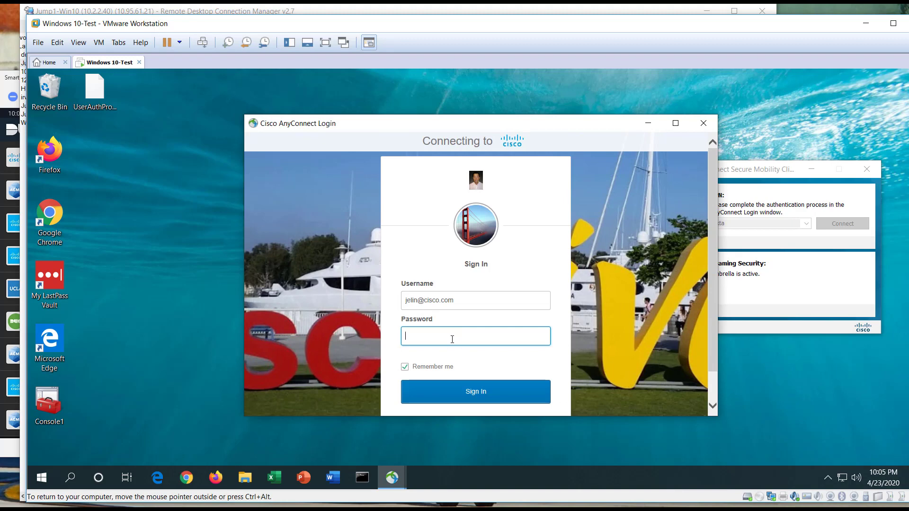
Step: Enter the account password in the AnyConnect login, sign in and request a Duo push
{"action": "type", "text": "************"}
{"action": "key", "text": "Return"}
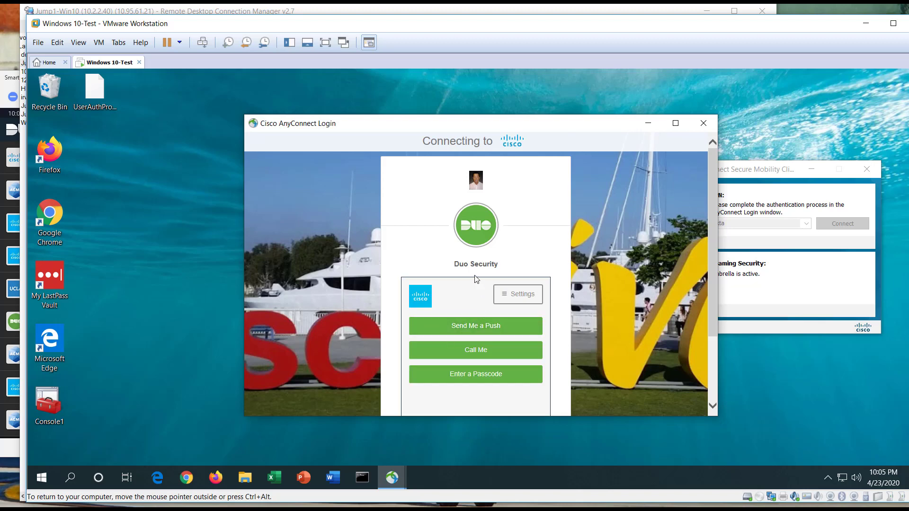
{"action": "left_click", "coordinate": [476, 327]}
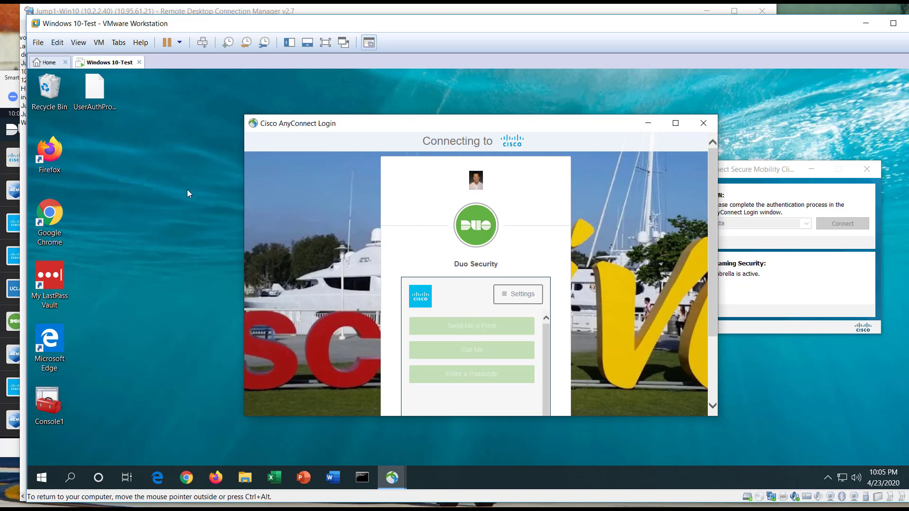
Step: Switch to the mirrored phone in Smart View and approve the Duo Mobile login request for Okta
{"action": "left_click", "coordinate": [19, 150]}
{"action": "left_click", "coordinate": [14, 156]}
{"action": "left_click", "coordinate": [47, 153]}
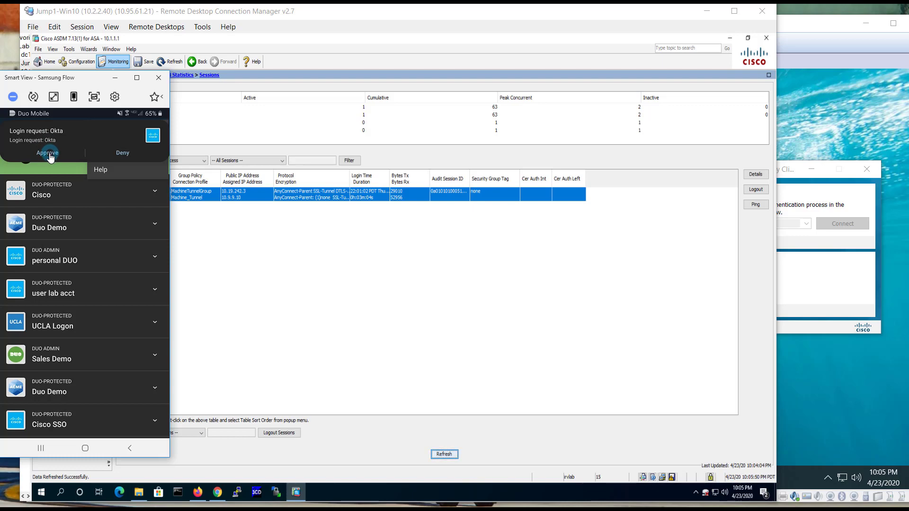
Step: Examine the VPN connection statistics in the virtual machine's AnyConnect client and the cloud_idp_okta session's details in Cisco ASDM
{"action": "left_click", "coordinate": [837, 132]}
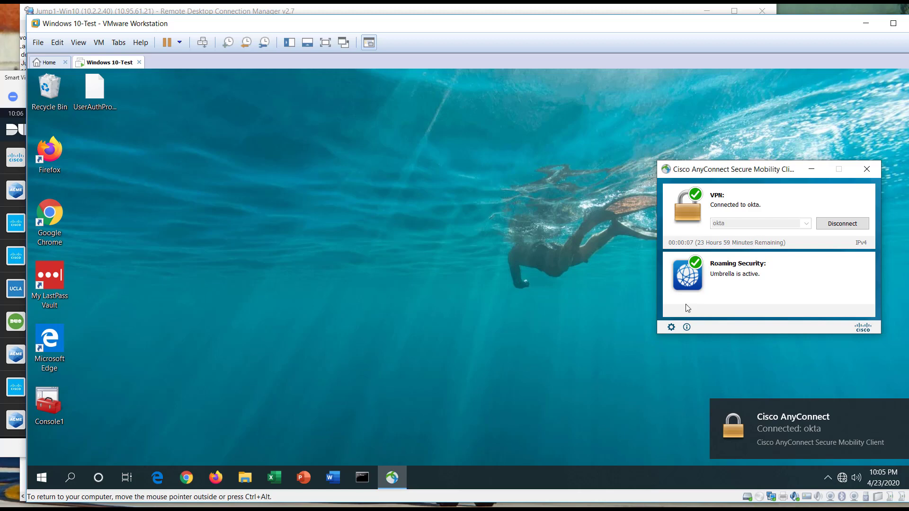
{"action": "left_click", "coordinate": [671, 327]}
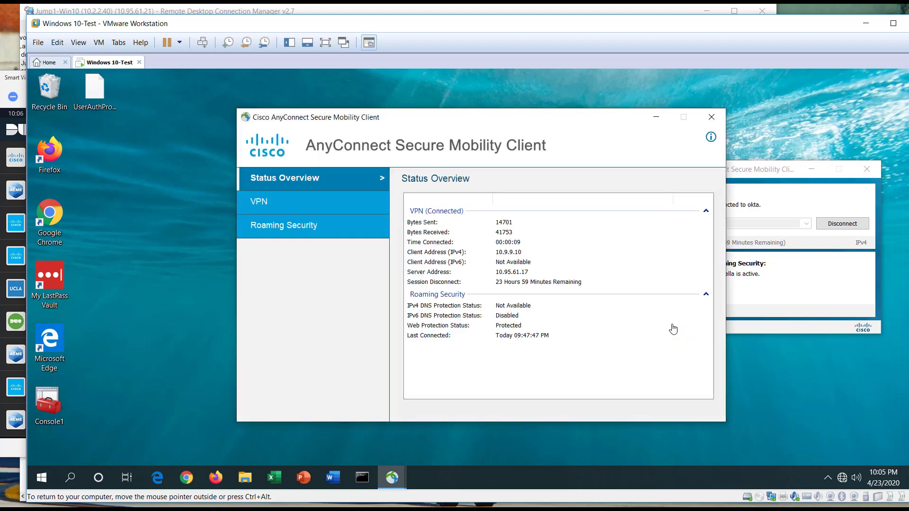
{"action": "left_click", "coordinate": [272, 204]}
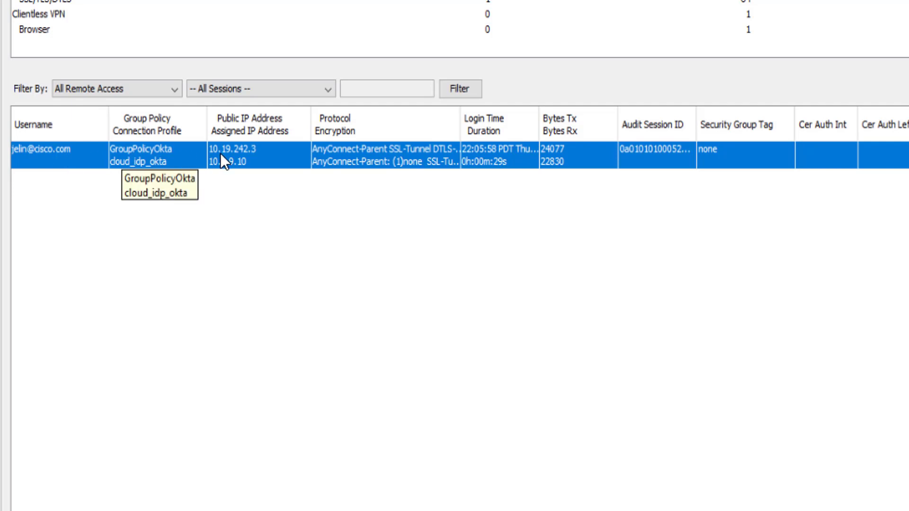
{"action": "right_click", "coordinate": [428, 157]}
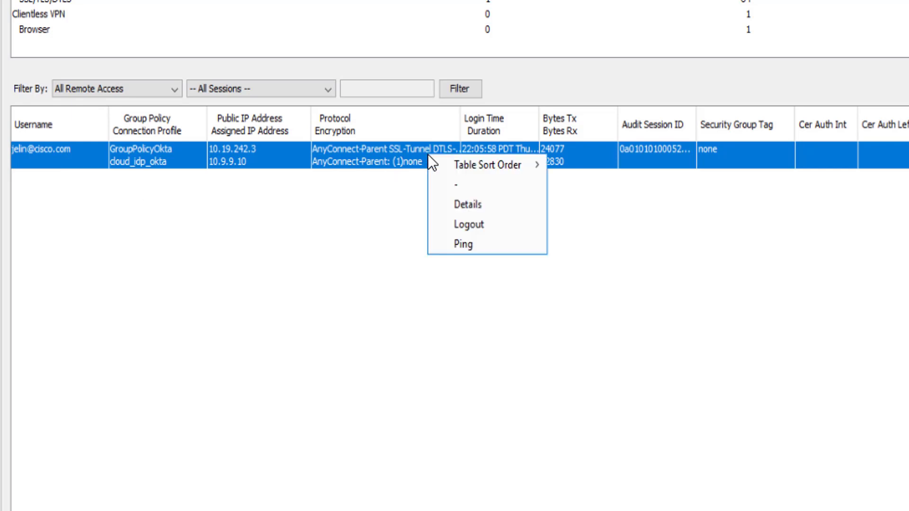
{"action": "left_click", "coordinate": [471, 203]}
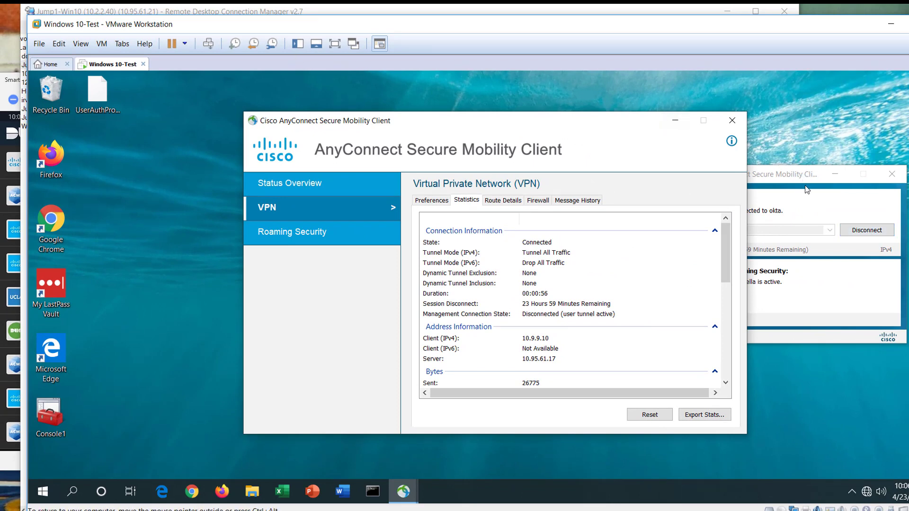
Step: Sign out of Windows in the Windows 10-Test virtual machine and view the Machine_Tunnel session's details in Cisco ASDM
{"action": "left_click", "coordinate": [209, 43]}
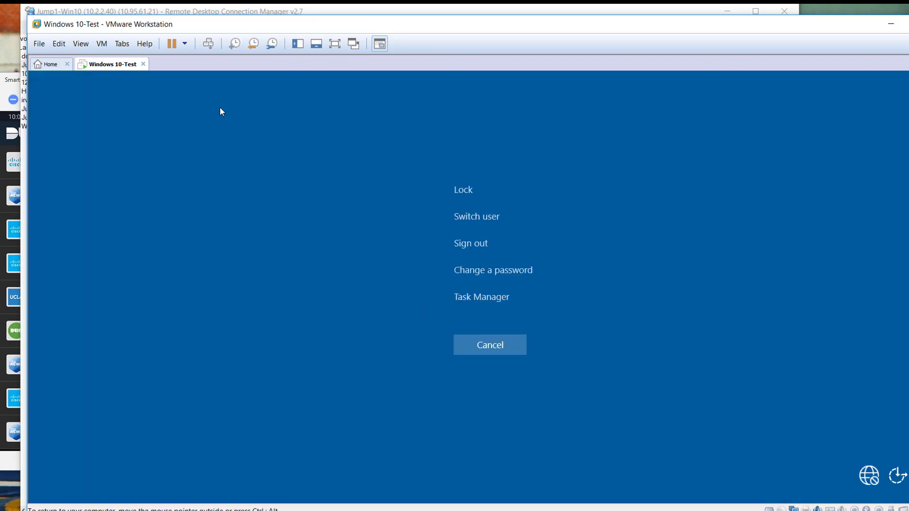
{"action": "left_click", "coordinate": [465, 244]}
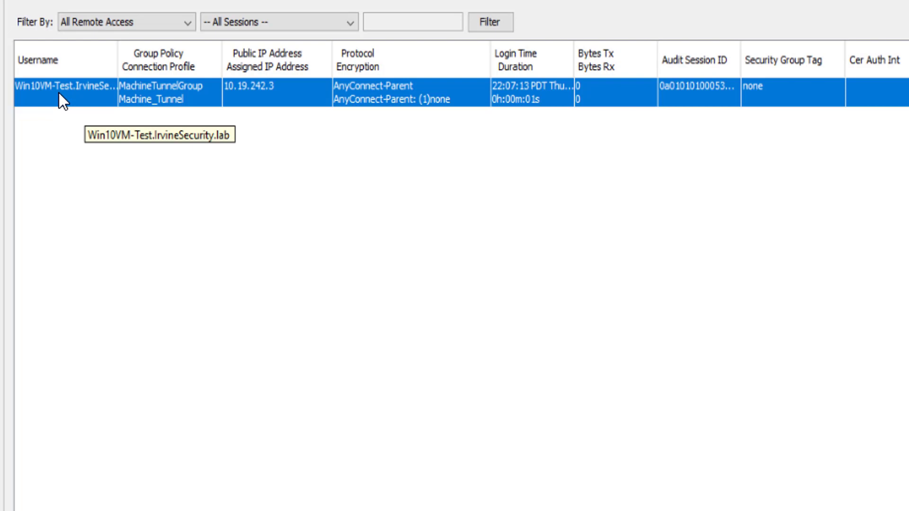
{"action": "right_click", "coordinate": [401, 89]}
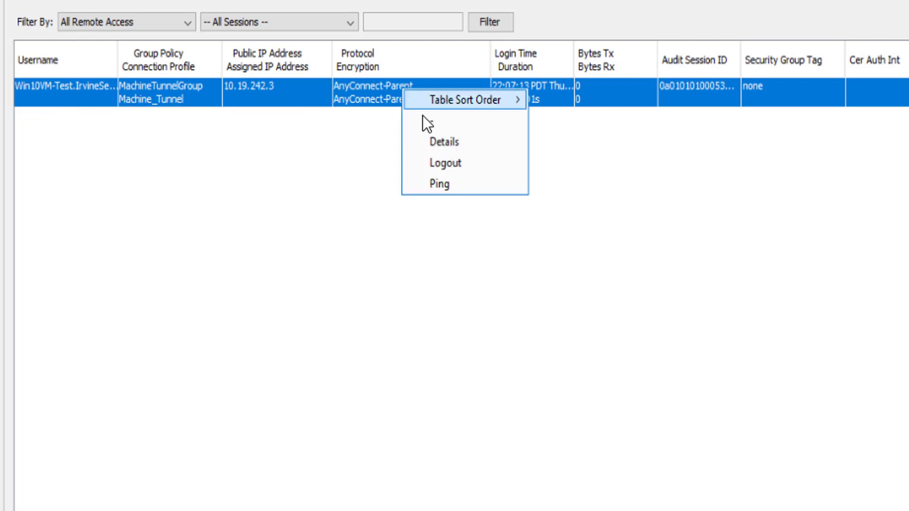
{"action": "left_click", "coordinate": [450, 142]}
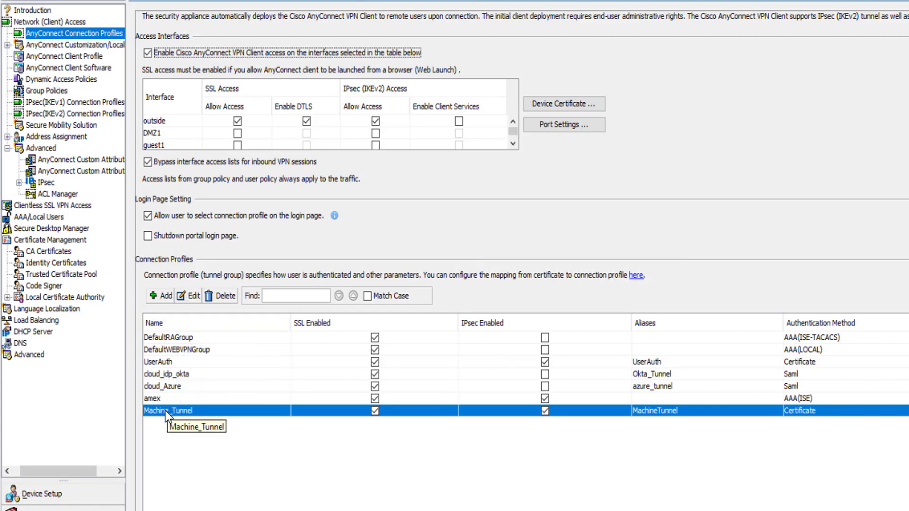
Step: Open the Machine_Tunnel connection profile for editing and open its MachineTunnelGroup group policy
{"action": "left_click", "coordinate": [180, 372]}
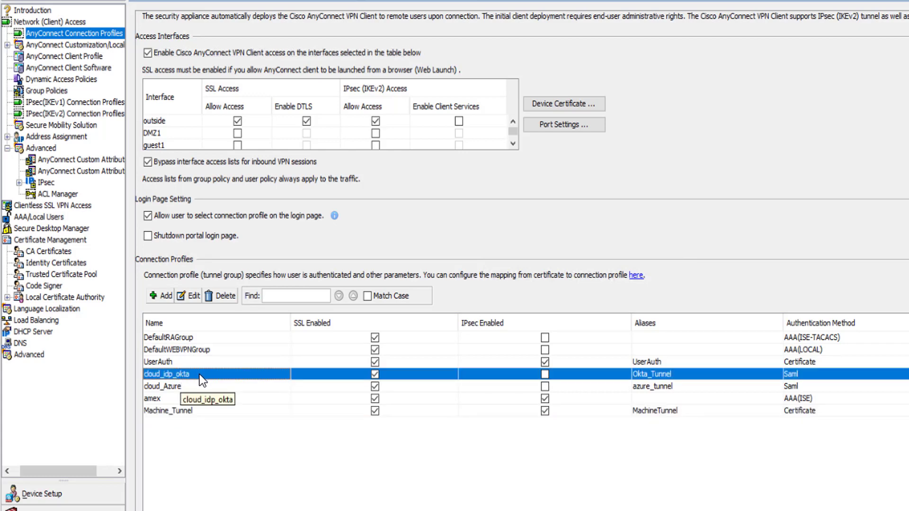
{"action": "left_click", "coordinate": [177, 410]}
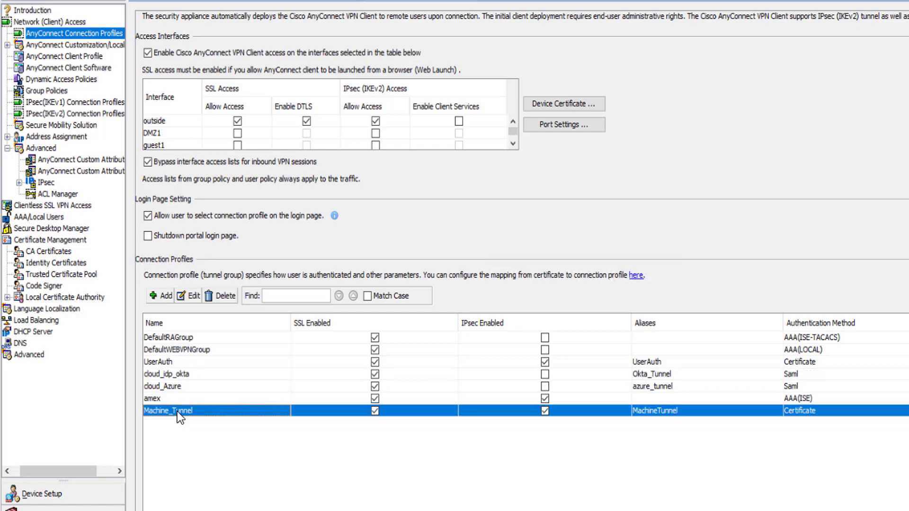
{"action": "left_click", "coordinate": [195, 295]}
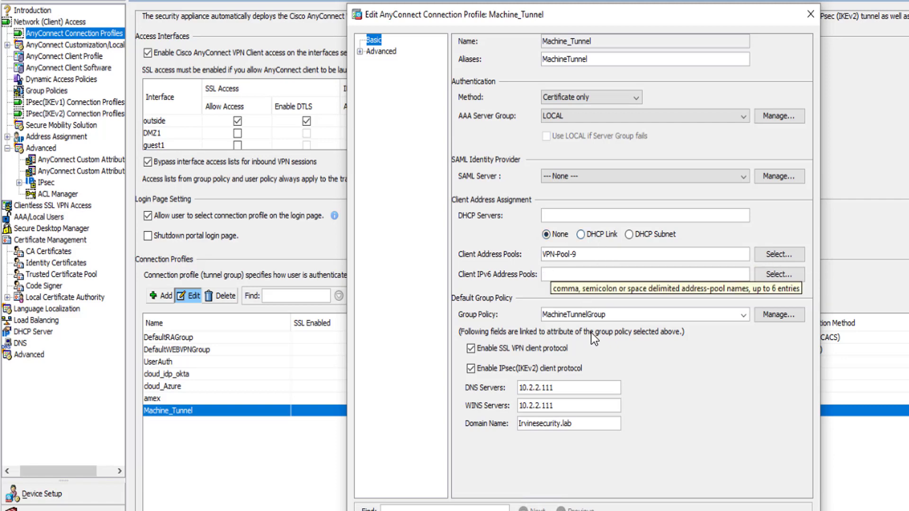
{"action": "left_click", "coordinate": [776, 316]}
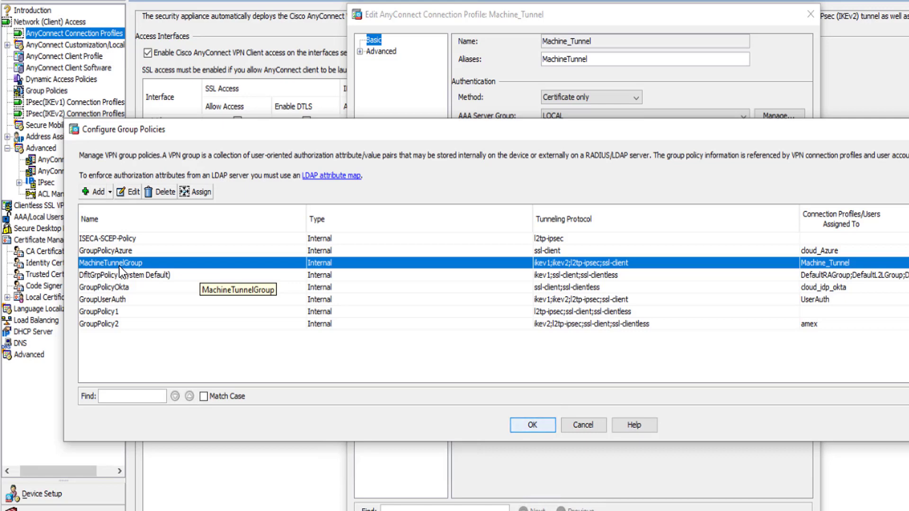
{"action": "left_click", "coordinate": [131, 196]}
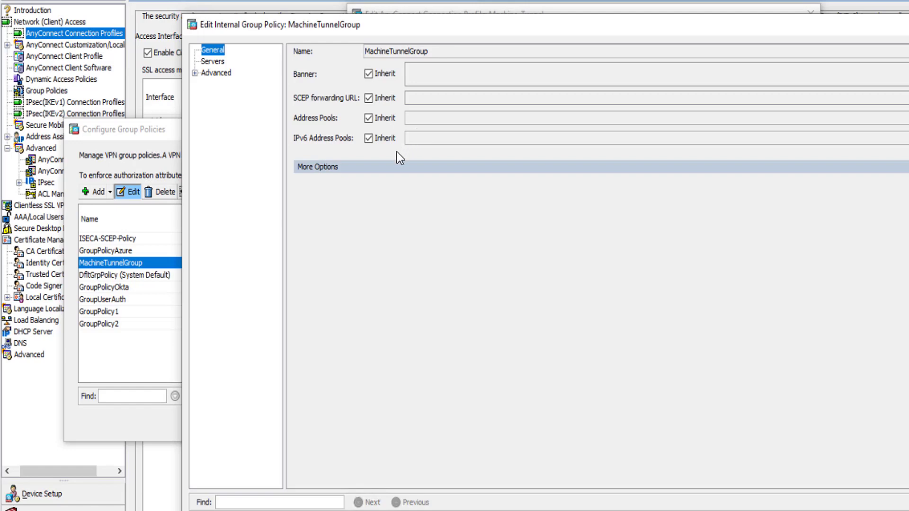
Step: Review the MachineTunnelGroup policy's additional general options, DNS and WINS servers, and split tunneling settings
{"action": "left_click", "coordinate": [338, 167]}
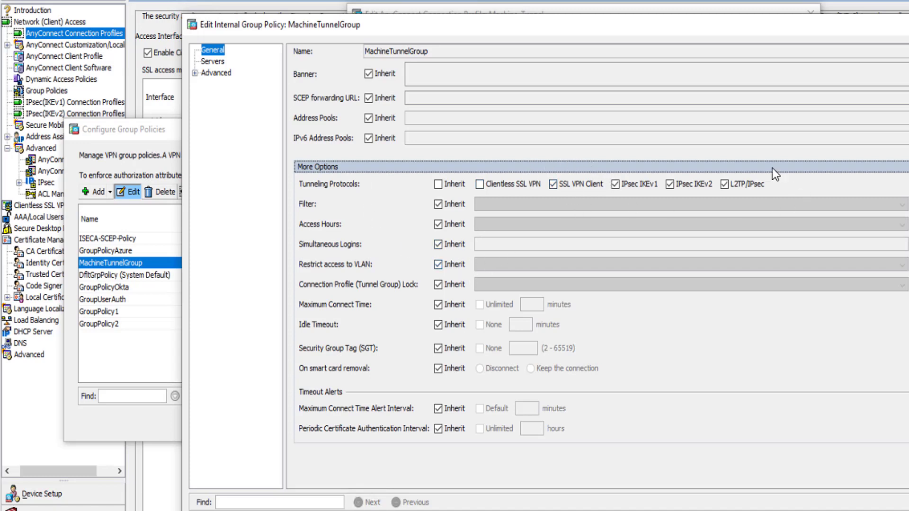
{"action": "left_click", "coordinate": [206, 61]}
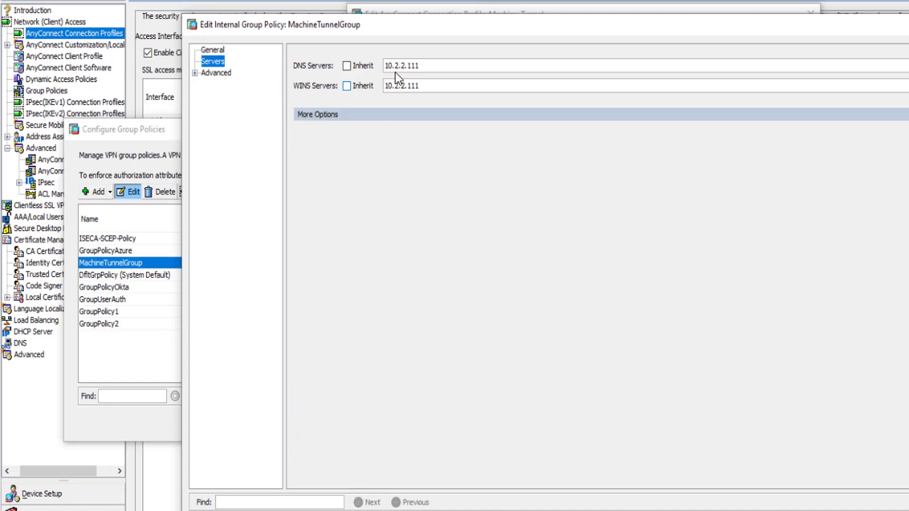
{"action": "left_click", "coordinate": [194, 73]}
{"action": "left_click", "coordinate": [224, 85]}
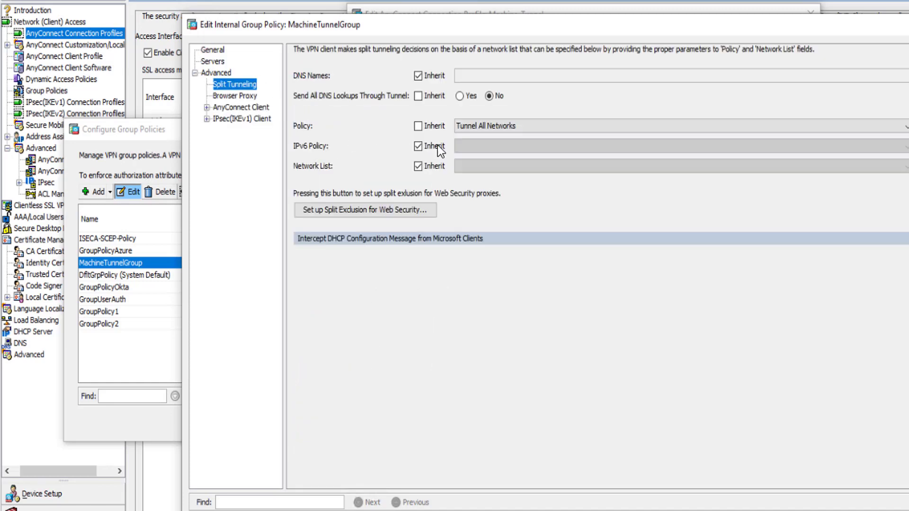
Step: Review the MachineTunnelGroup policy's AnyConnect Client settings and custom attributes, and return to the connection profile without saving changes
{"action": "left_click", "coordinate": [220, 106]}
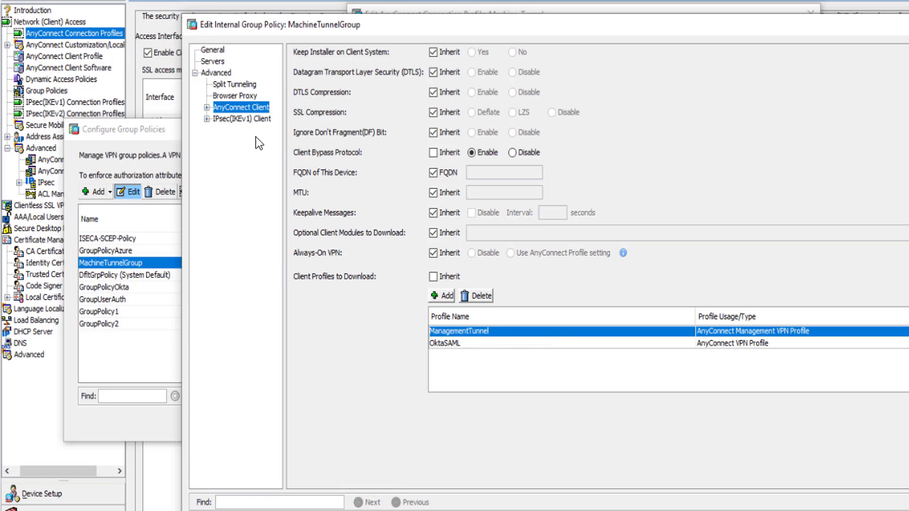
{"action": "left_click", "coordinate": [207, 107]}
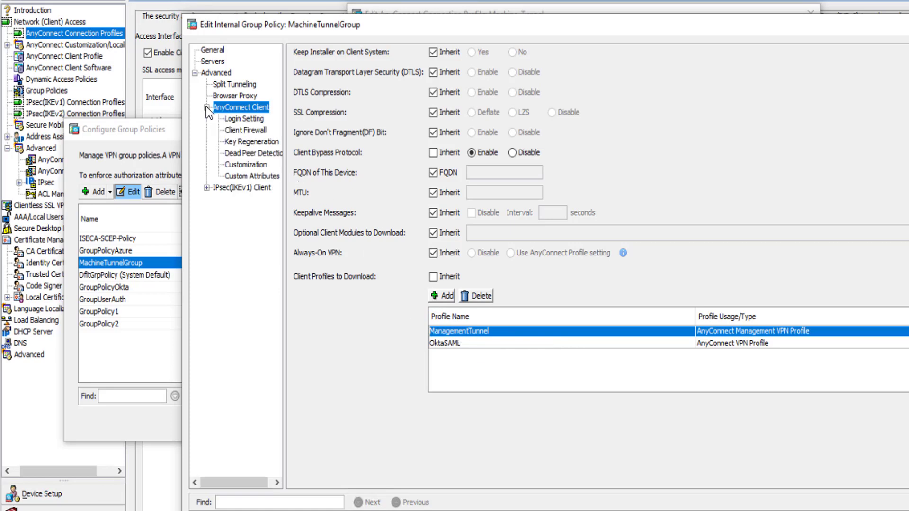
{"action": "left_click", "coordinate": [242, 176]}
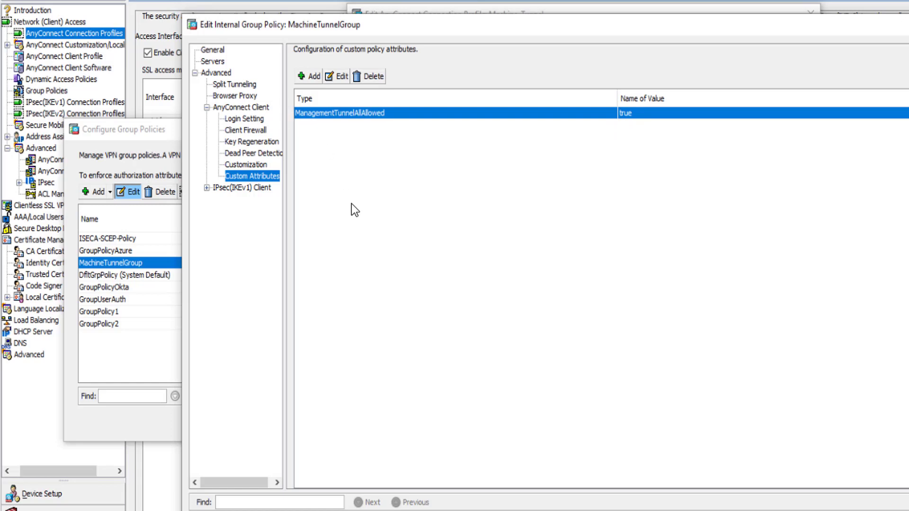
{"action": "key", "text": "Escape"}
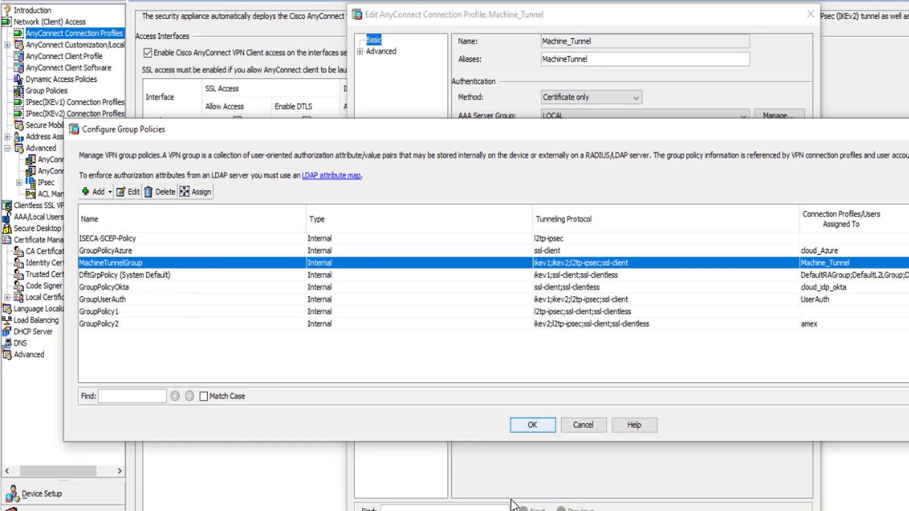
{"action": "left_click", "coordinate": [582, 425]}
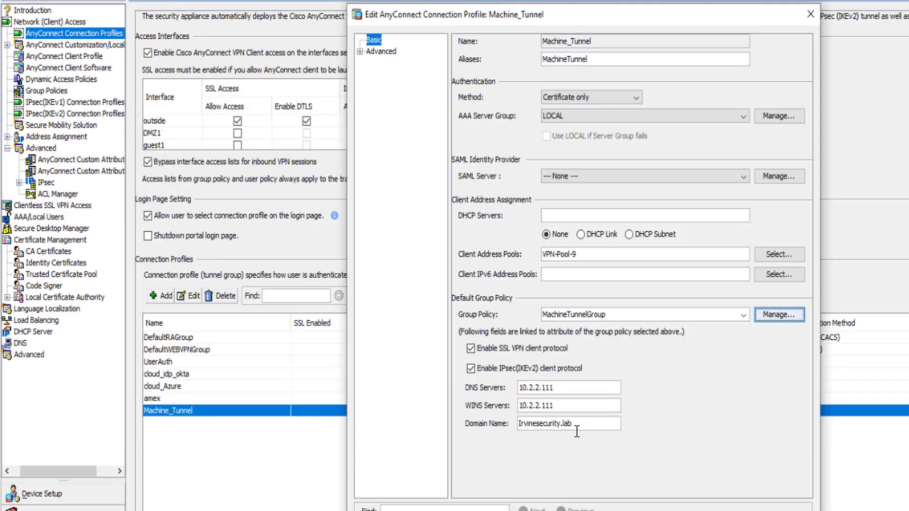
Step: Review the Machine_Tunnel profile's connection aliases and group URLs, and close the profile without saving changes
{"action": "left_click", "coordinate": [359, 52]}
{"action": "left_click", "coordinate": [405, 131]}
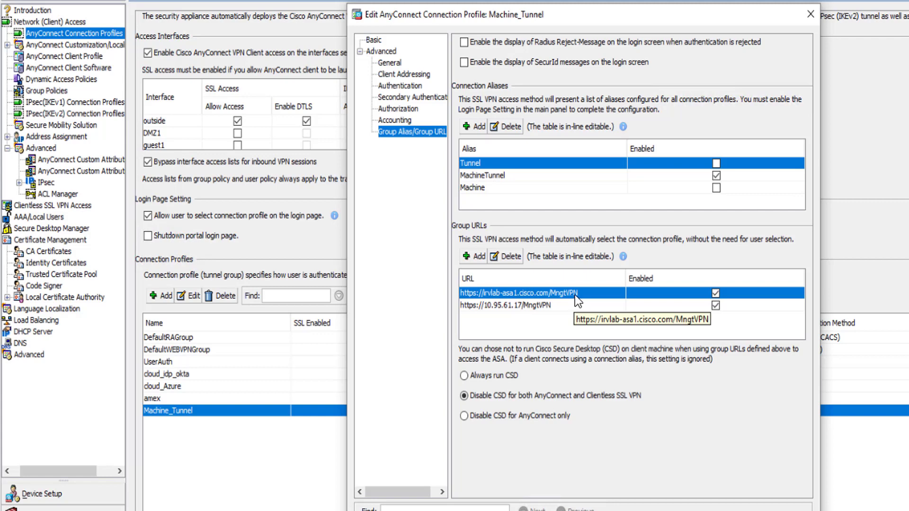
{"action": "key", "text": "Escape"}
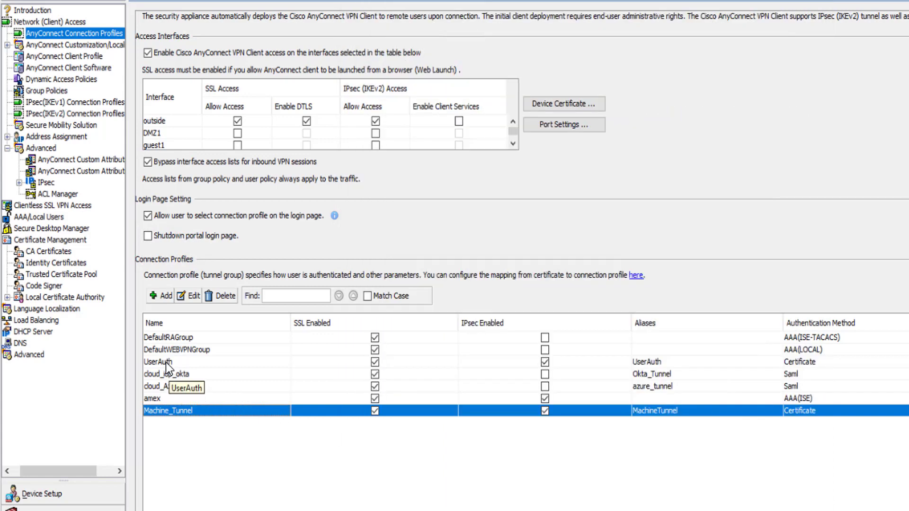
Step: Open the cloud_idp_okta connection profile and review the sign-in, sign-out and certificate settings of its Okta SAML server
{"action": "left_click", "coordinate": [166, 374]}
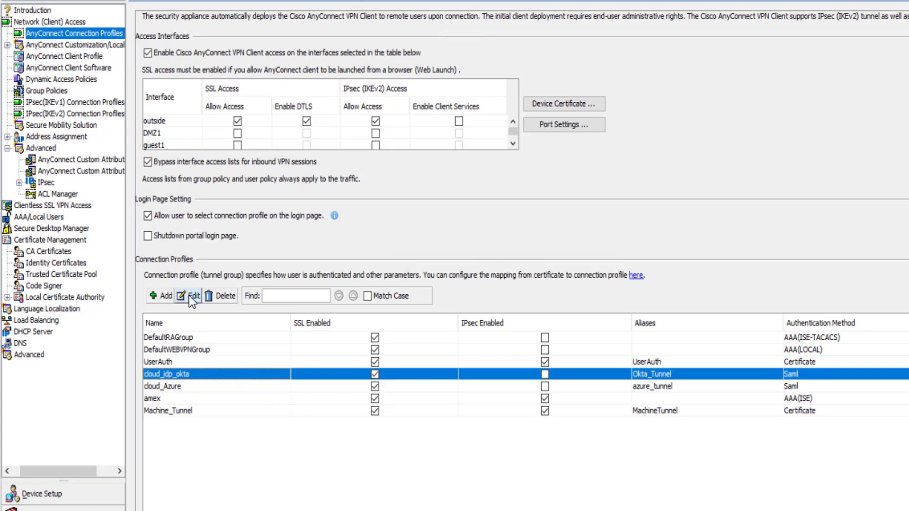
{"action": "left_click", "coordinate": [190, 296]}
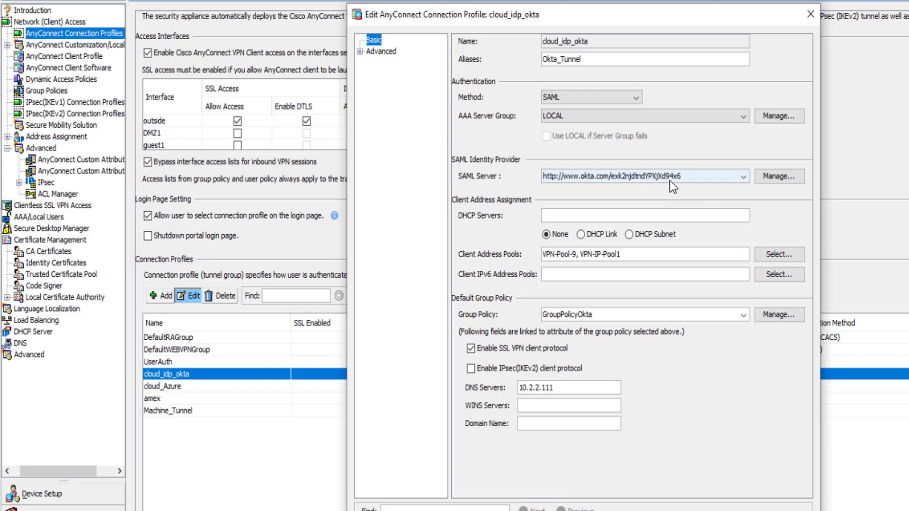
{"action": "left_click", "coordinate": [772, 179]}
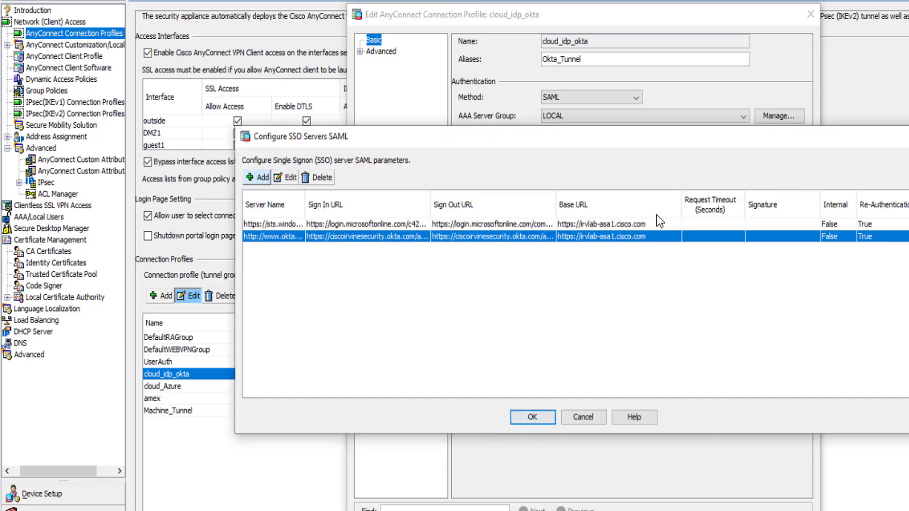
{"action": "left_click", "coordinate": [288, 178]}
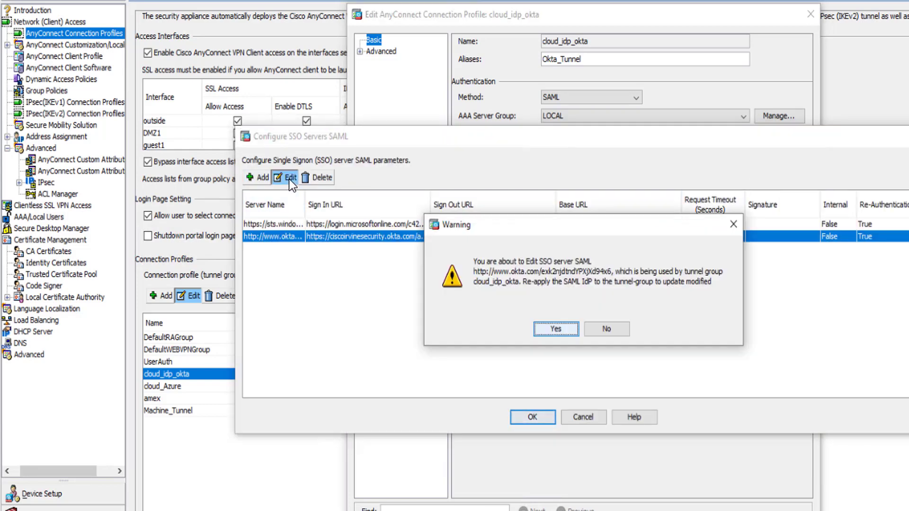
{"action": "left_click", "coordinate": [558, 329]}
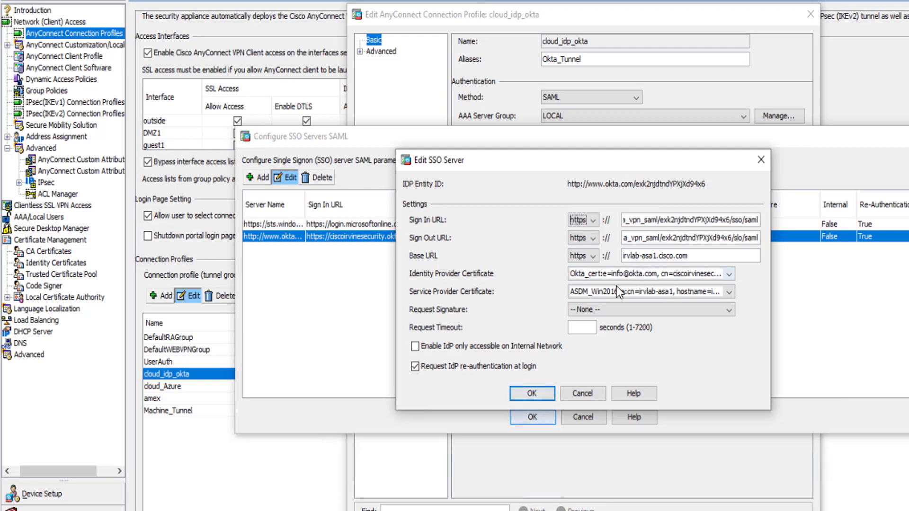
{"action": "left_click", "coordinate": [538, 393]}
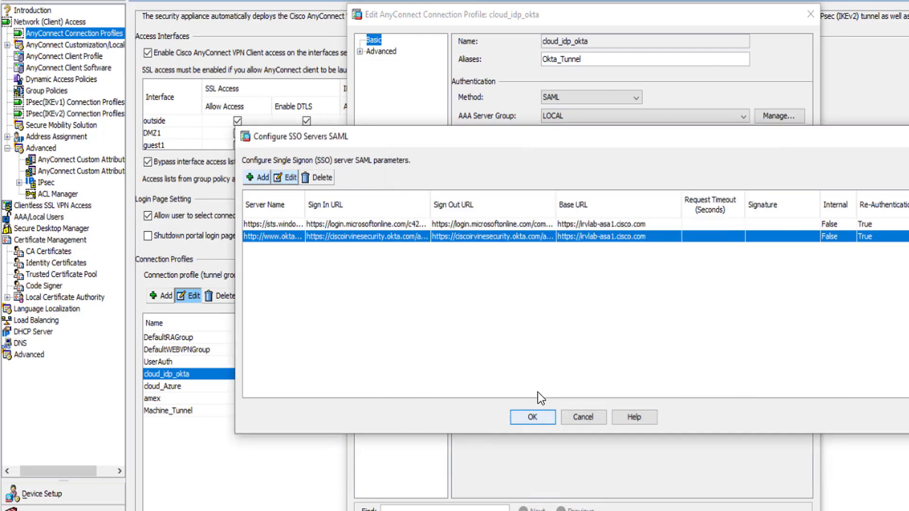
{"action": "left_click", "coordinate": [536, 418]}
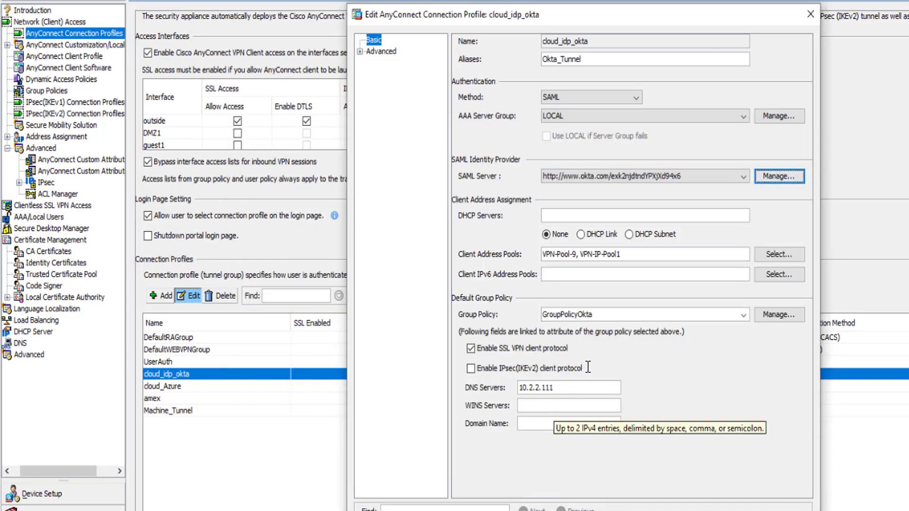
Step: Review the cloud_idp_okta profile's connection alias and group URL, and return to its basic settings
{"action": "left_click", "coordinate": [360, 51]}
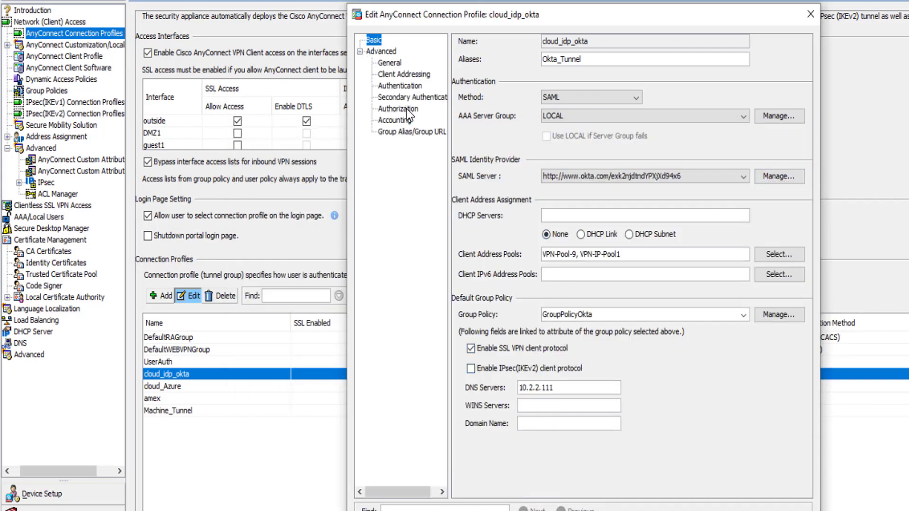
{"action": "left_click", "coordinate": [399, 132]}
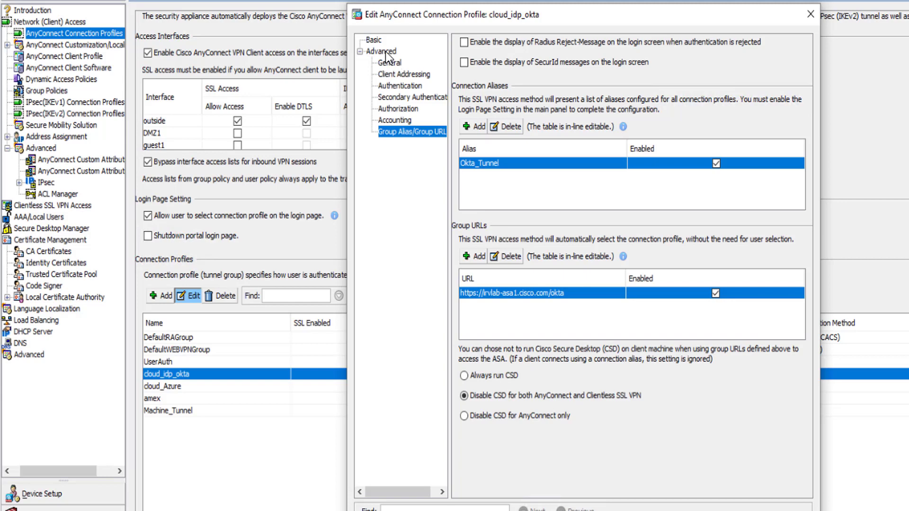
{"action": "left_click", "coordinate": [374, 40]}
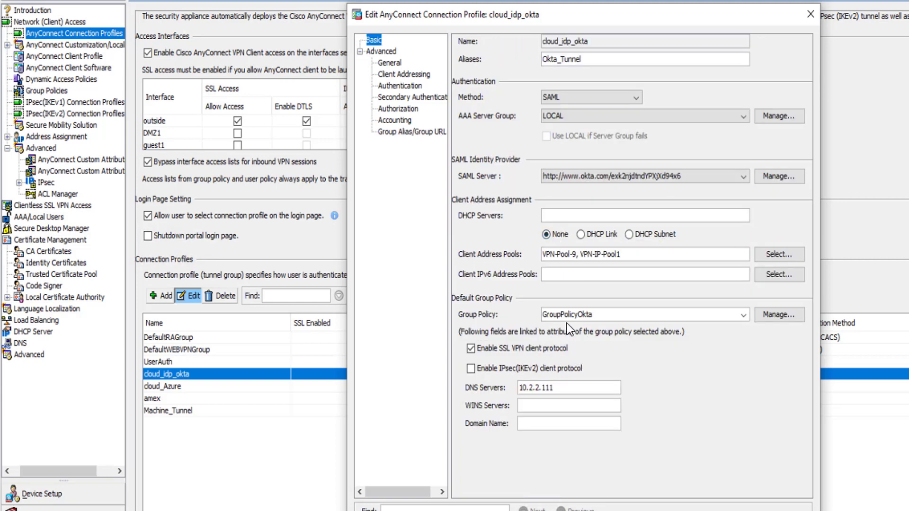
Step: Open the GroupPolicyOkta group policy and review its general, DNS and WINS server, and split tunneling settings
{"action": "left_click", "coordinate": [773, 316]}
{"action": "left_click", "coordinate": [131, 192]}
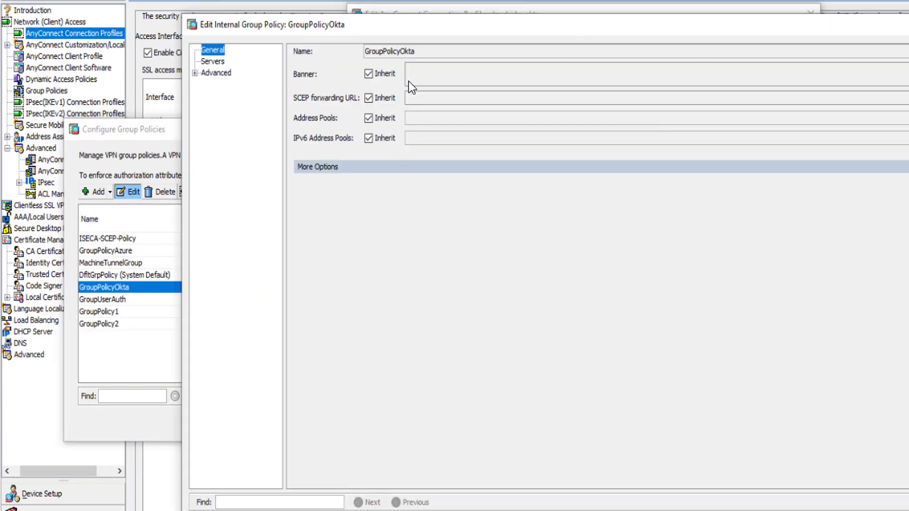
{"action": "left_click", "coordinate": [211, 63]}
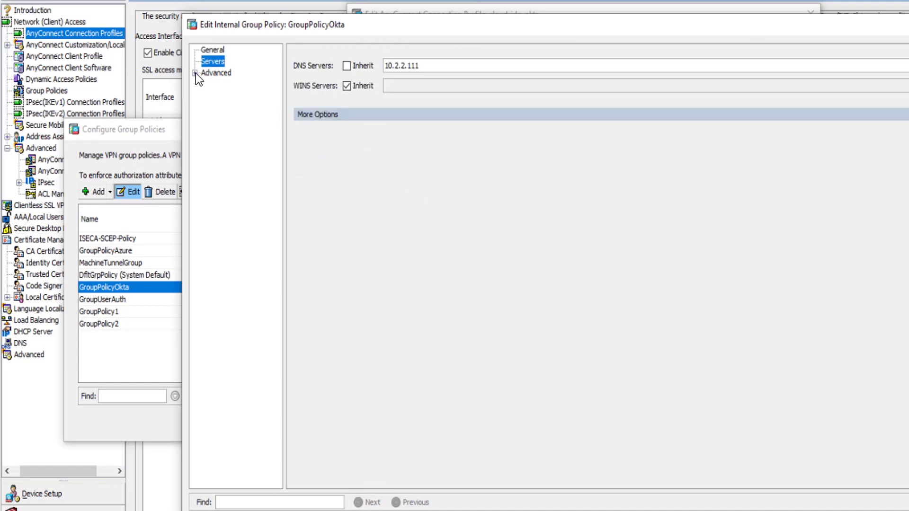
{"action": "left_click", "coordinate": [195, 74]}
{"action": "left_click", "coordinate": [233, 85]}
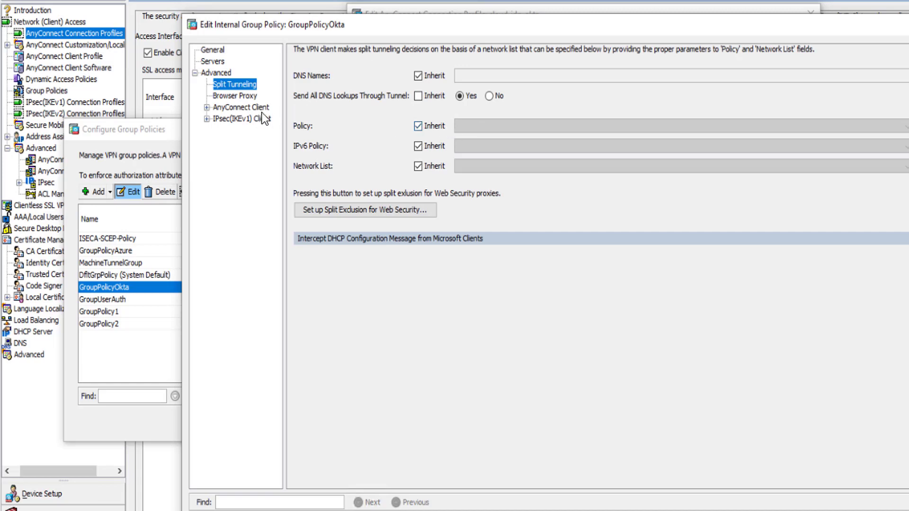
Step: Review GroupPolicyOkta's AnyConnect Client settings and custom attributes, and close the policy and the cloud_idp_okta profile without saving changes
{"action": "left_click", "coordinate": [222, 107]}
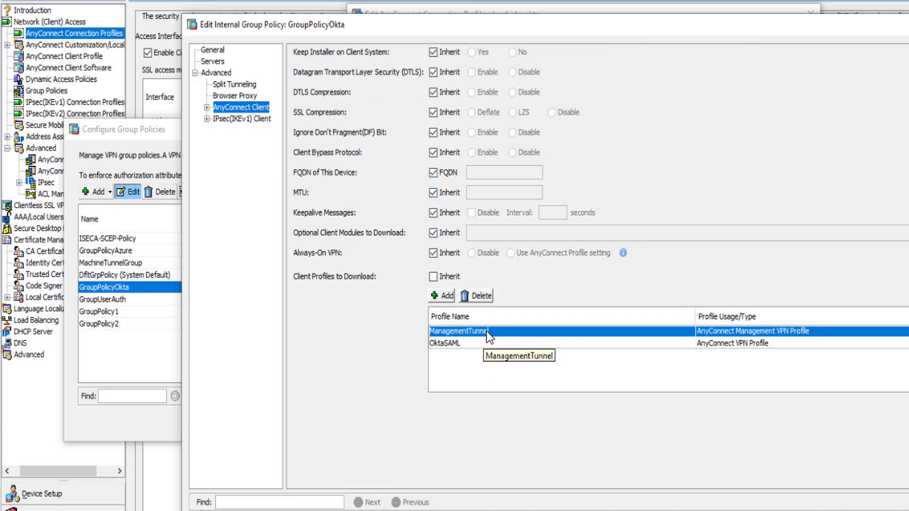
{"action": "left_click", "coordinate": [206, 108]}
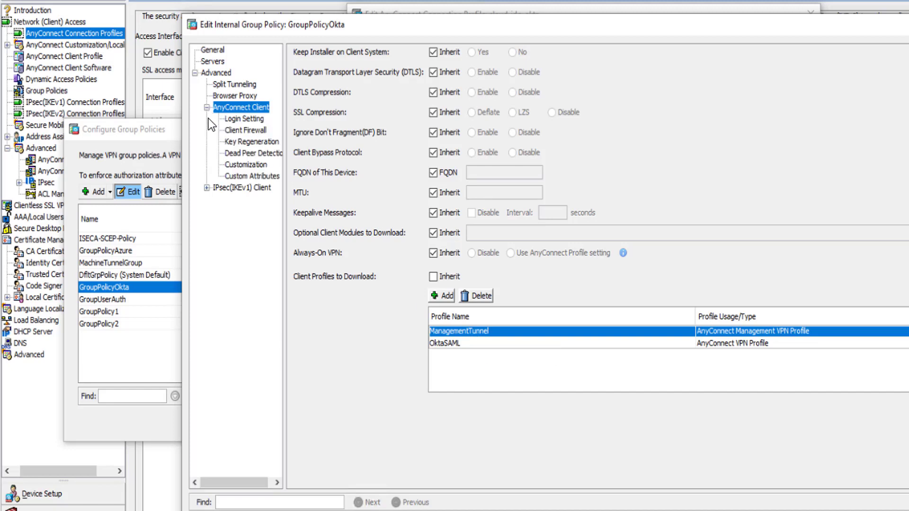
{"action": "left_click", "coordinate": [248, 176]}
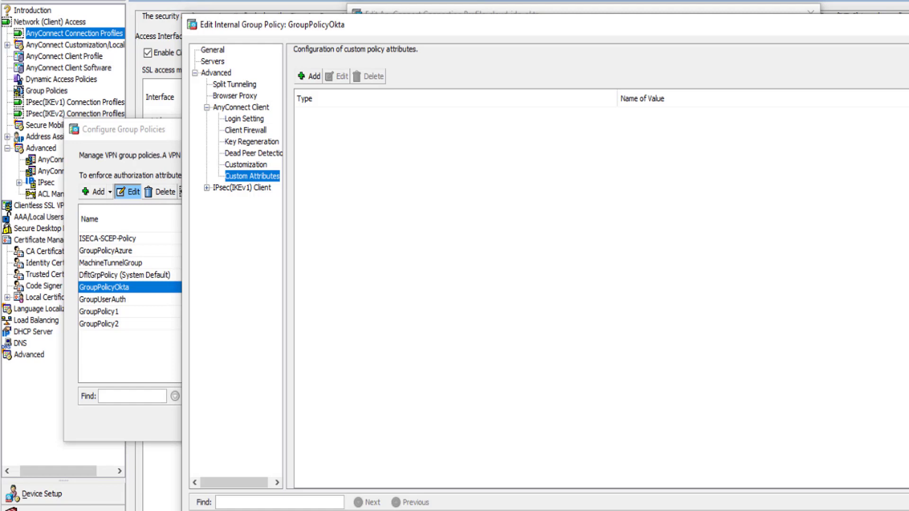
{"action": "key", "text": "Escape"}
{"action": "left_click", "coordinate": [589, 421]}
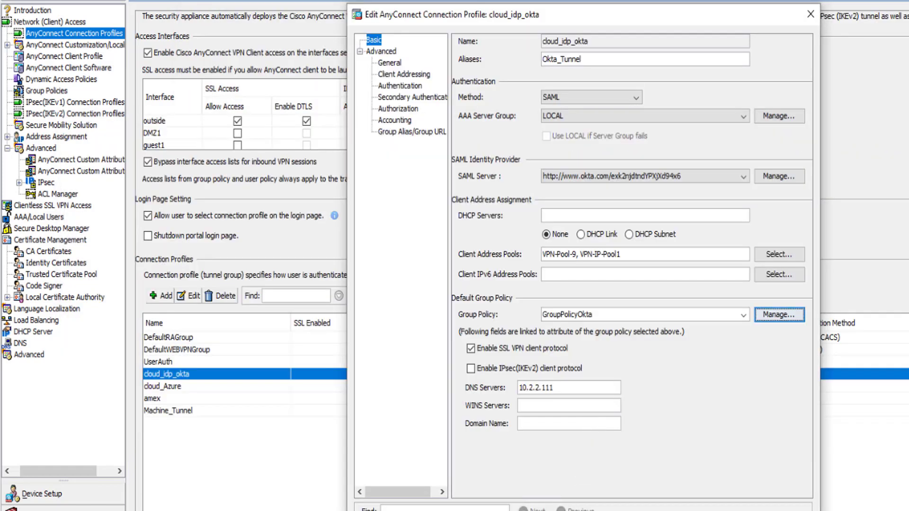
{"action": "key", "text": "Escape"}
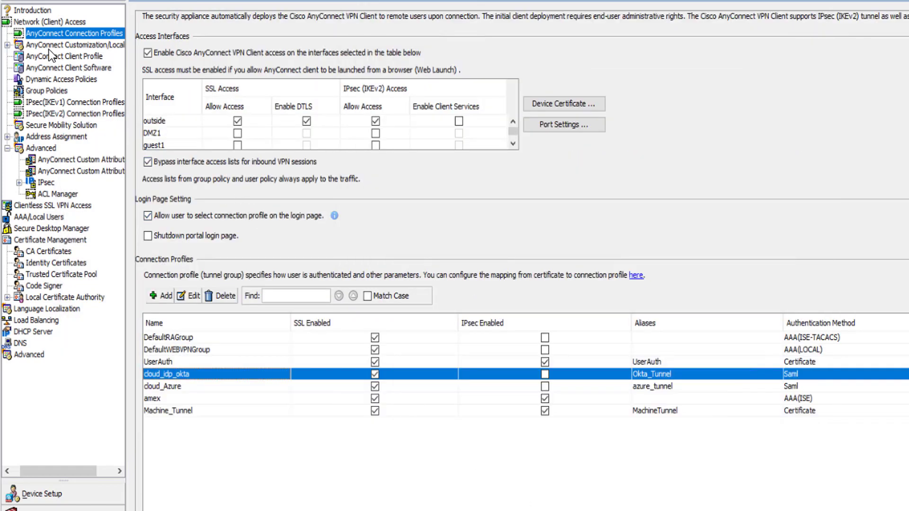
Step: Open the ManagementTunnel AnyConnect client profile and review both parts of its preferences, including the automatic VPN policy
{"action": "left_click", "coordinate": [50, 55]}
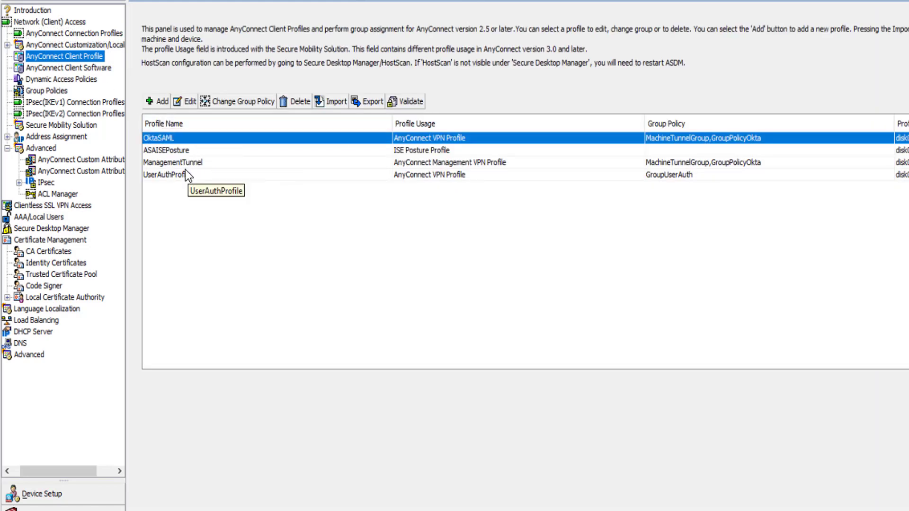
{"action": "left_click", "coordinate": [174, 163]}
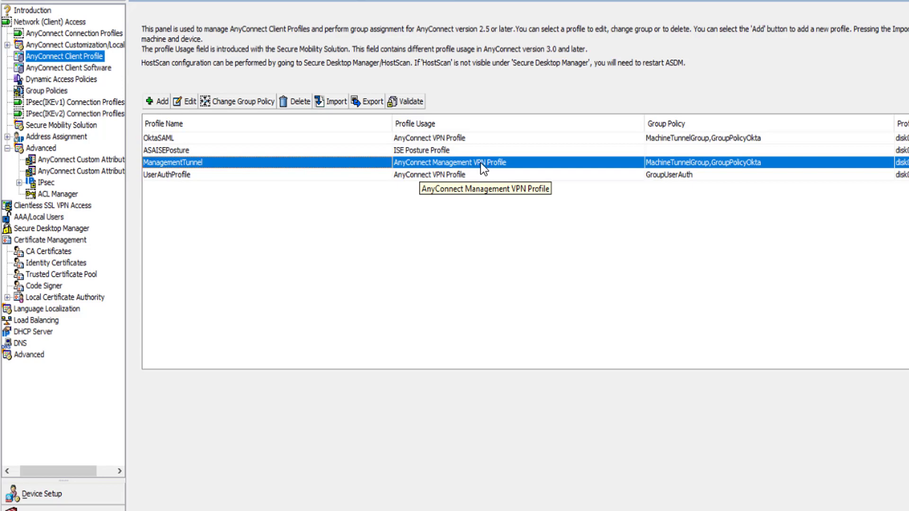
{"action": "left_click", "coordinate": [184, 102]}
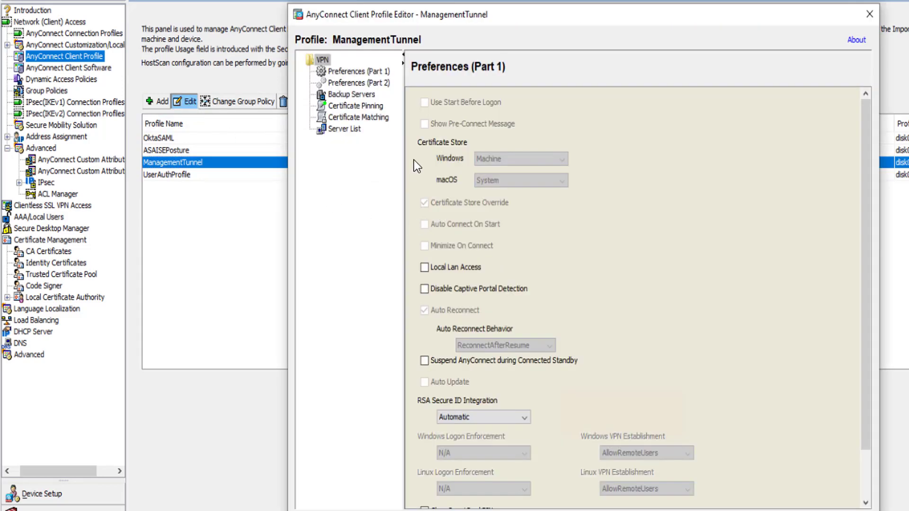
{"action": "scroll", "coordinate": [596, 275], "scroll_direction": "down", "scroll_amount": 3}
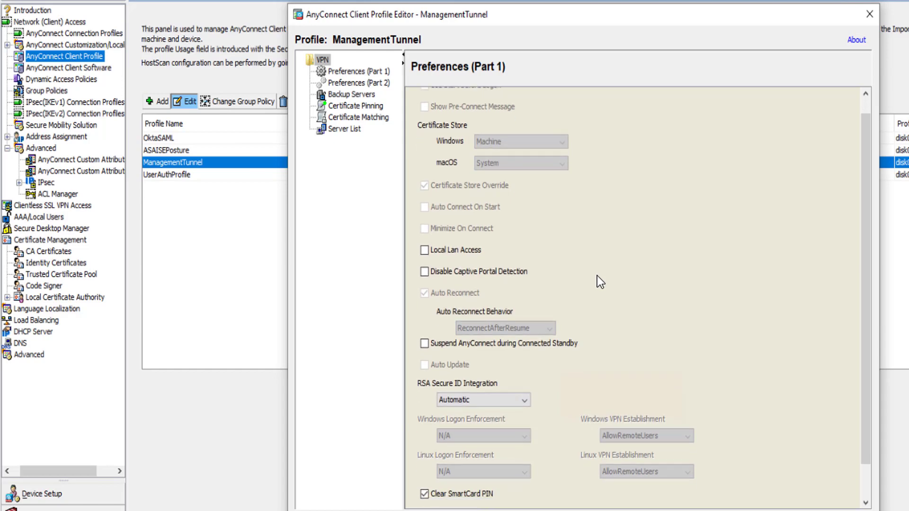
{"action": "left_click", "coordinate": [360, 83]}
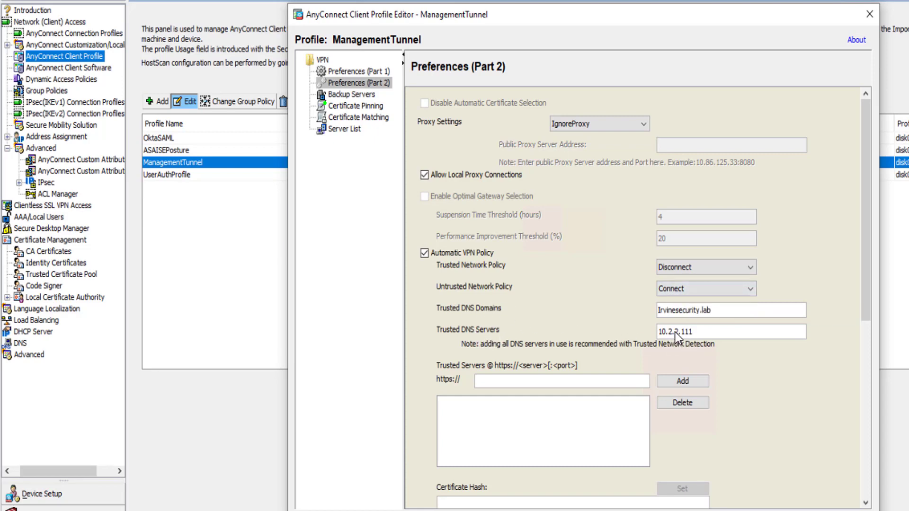
{"action": "left_click_drag", "start_coordinate": [864, 300], "coordinate": [858, 458]}
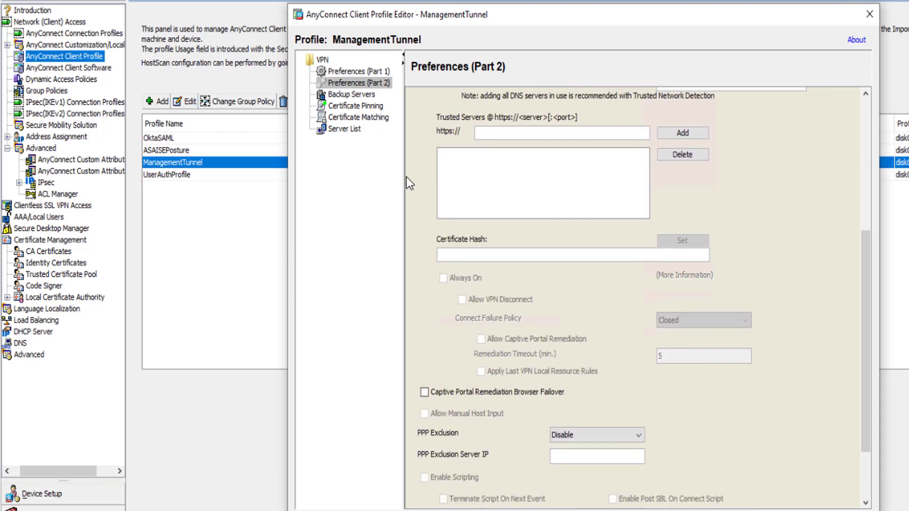
Step: Review the MngtVPN server list entry's FQDN and user group, and close the ManagementTunnel profile without saving changes
{"action": "left_click", "coordinate": [343, 135]}
{"action": "left_click", "coordinate": [442, 126]}
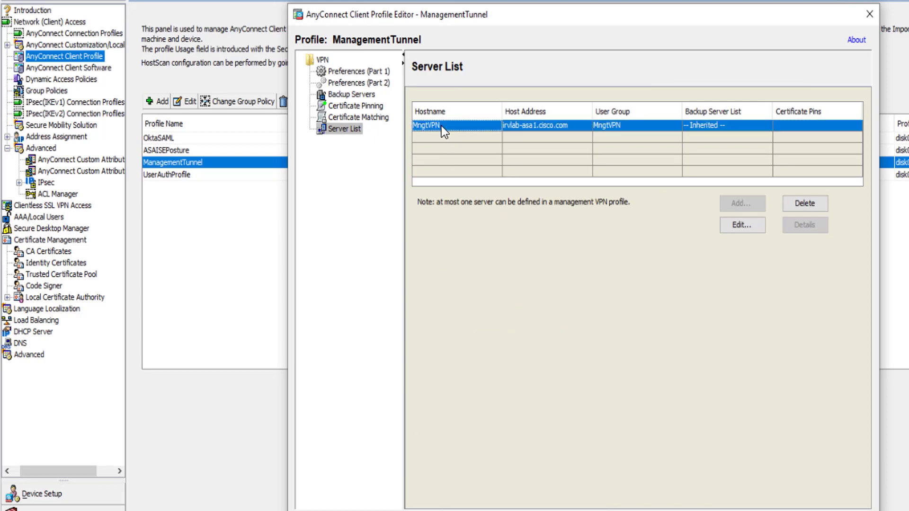
{"action": "left_click", "coordinate": [741, 225]}
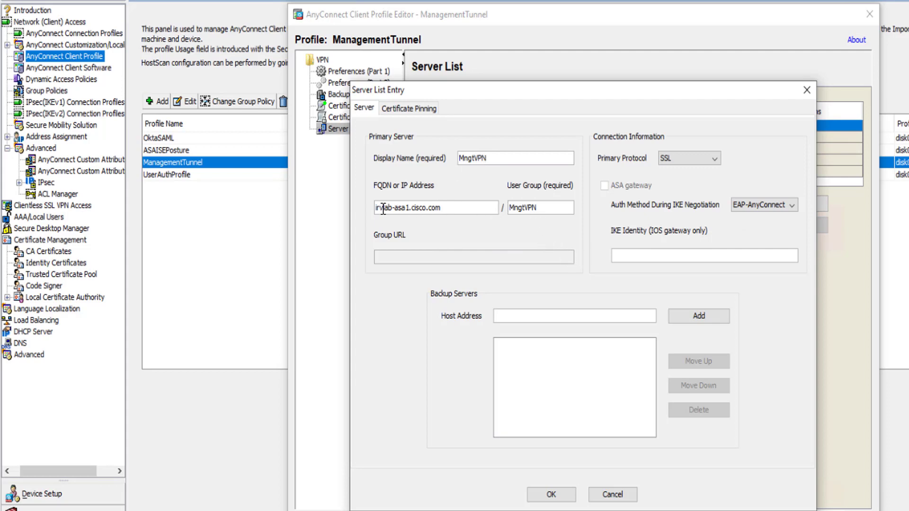
{"action": "left_click_drag", "start_coordinate": [379, 208], "coordinate": [472, 212]}
{"action": "left_click_drag", "start_coordinate": [544, 208], "coordinate": [513, 204]}
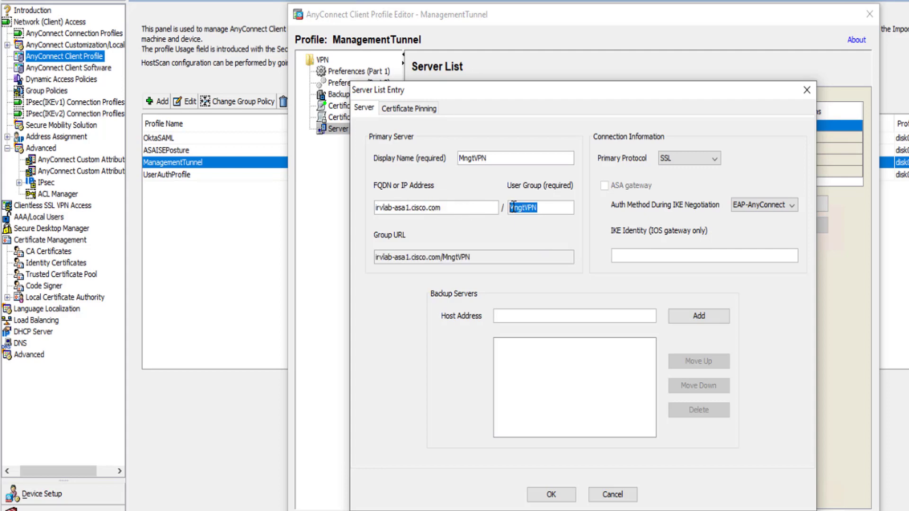
{"action": "left_click", "coordinate": [607, 494]}
{"action": "left_click", "coordinate": [587, 510]}
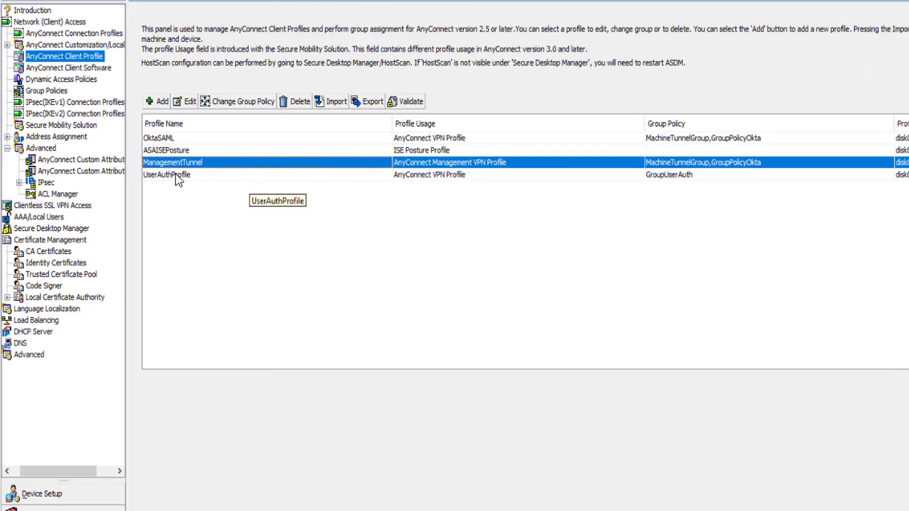
Step: Open the OktaSAML AnyConnect client profile and review both parts of its preferences, including the automatic VPN policy
{"action": "left_click", "coordinate": [164, 139]}
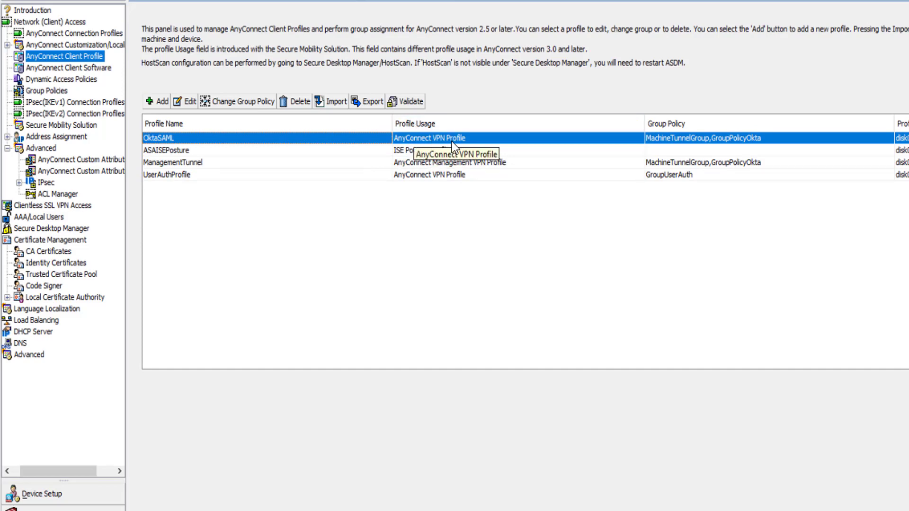
{"action": "left_click", "coordinate": [188, 100]}
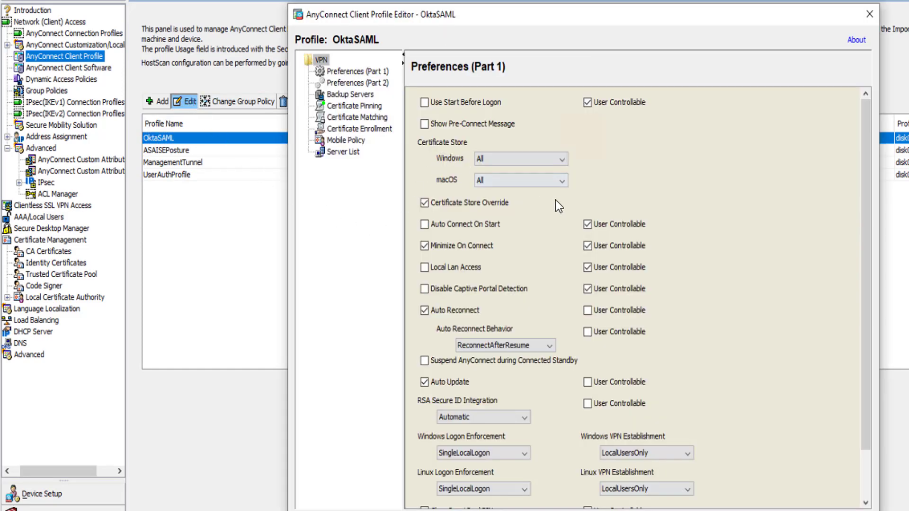
{"action": "scroll", "coordinate": [617, 266], "scroll_direction": "down", "scroll_amount": 1}
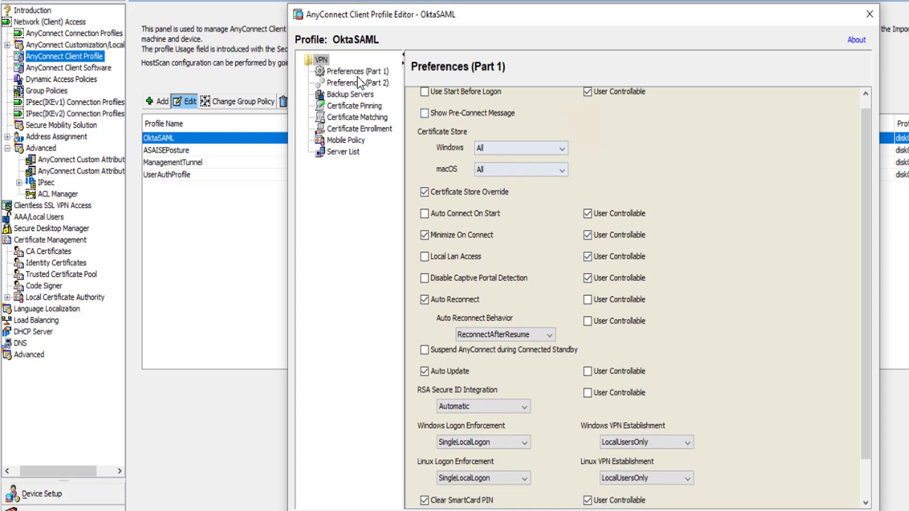
{"action": "left_click", "coordinate": [358, 83]}
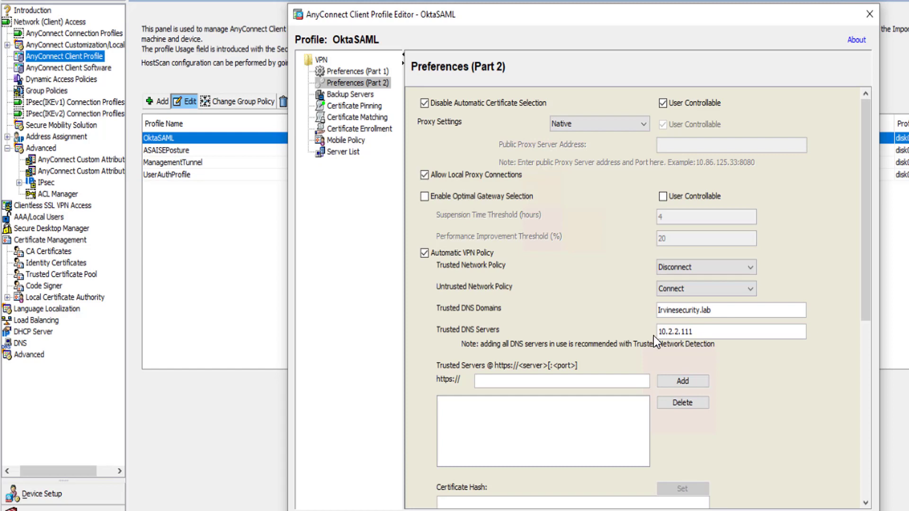
{"action": "left_click_drag", "start_coordinate": [866, 313], "coordinate": [863, 471]}
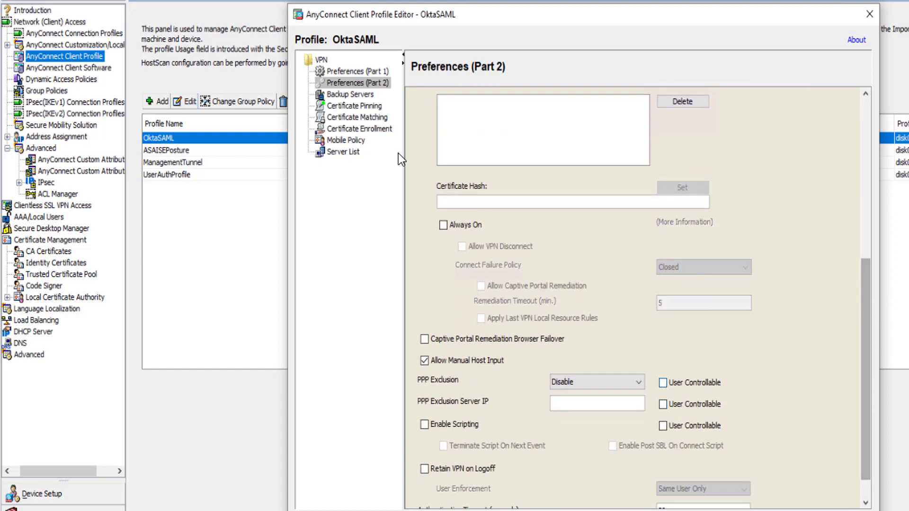
Step: Review the okta server list entry's display name, FQDN and user group, discard the entry dialog, and close the OktaSAML profile
{"action": "left_click", "coordinate": [342, 152]}
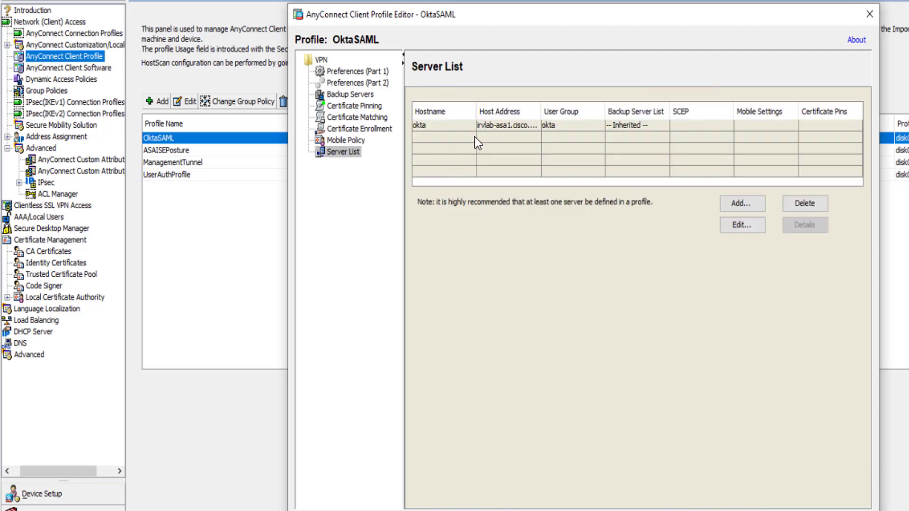
{"action": "left_click", "coordinate": [512, 127]}
{"action": "left_click", "coordinate": [738, 225]}
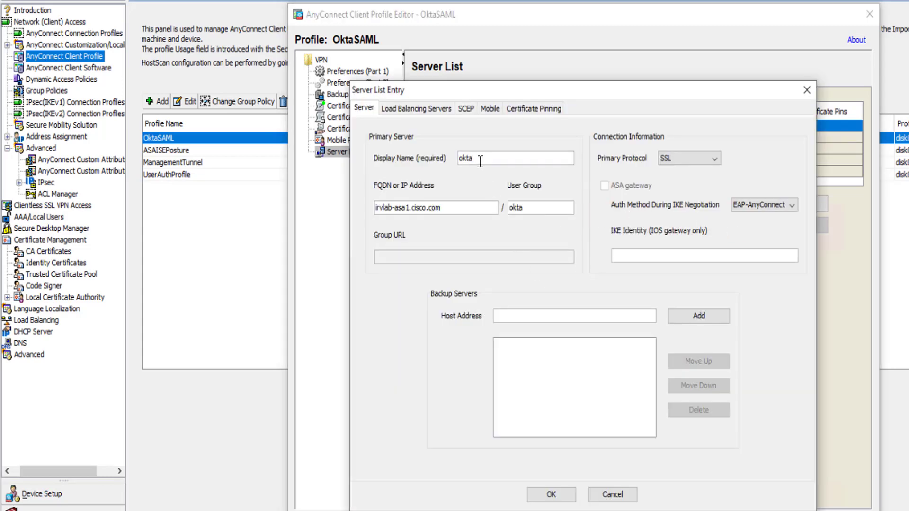
{"action": "left_click_drag", "start_coordinate": [445, 207], "coordinate": [358, 205]}
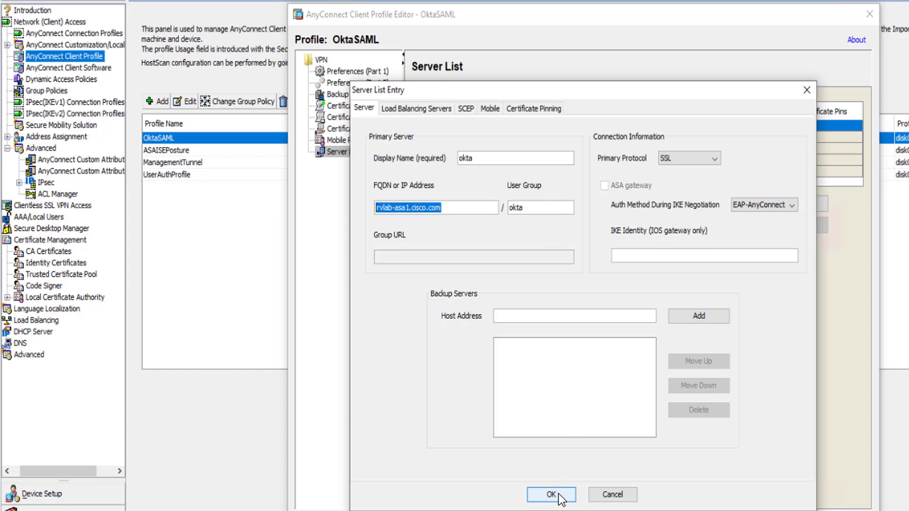
{"action": "left_click", "coordinate": [610, 494]}
{"action": "left_click", "coordinate": [558, 510]}
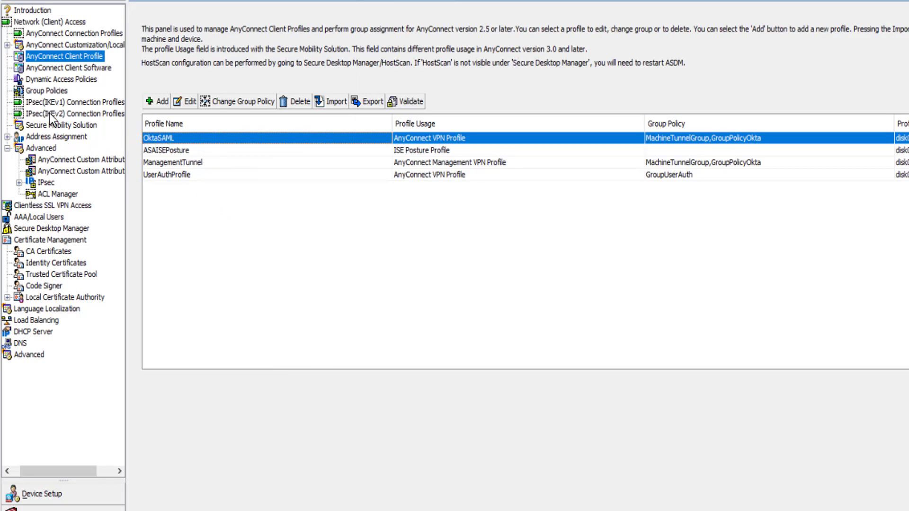
Step: Review the declared AnyConnect custom attribute type ManagementTunnelAllAllowed and its custom attribute name and value
{"action": "left_click", "coordinate": [69, 160]}
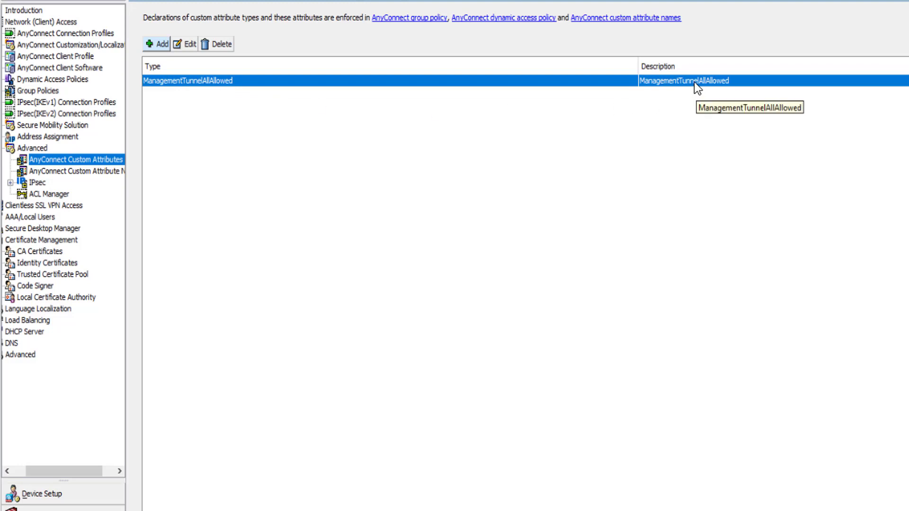
{"action": "left_click", "coordinate": [87, 172]}
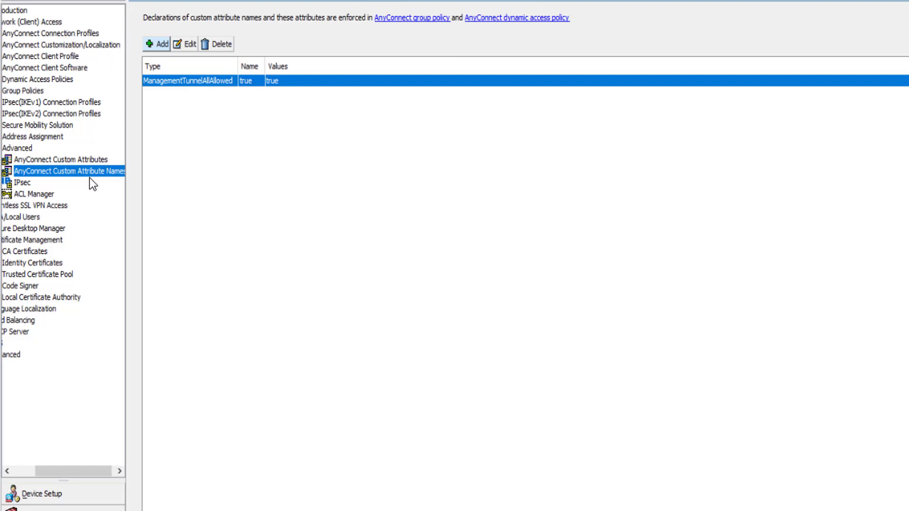
Step: Open the MachineTunnelGroup group policy, review its AnyConnect Client custom attributes, and close the policy
{"action": "left_click", "coordinate": [26, 91]}
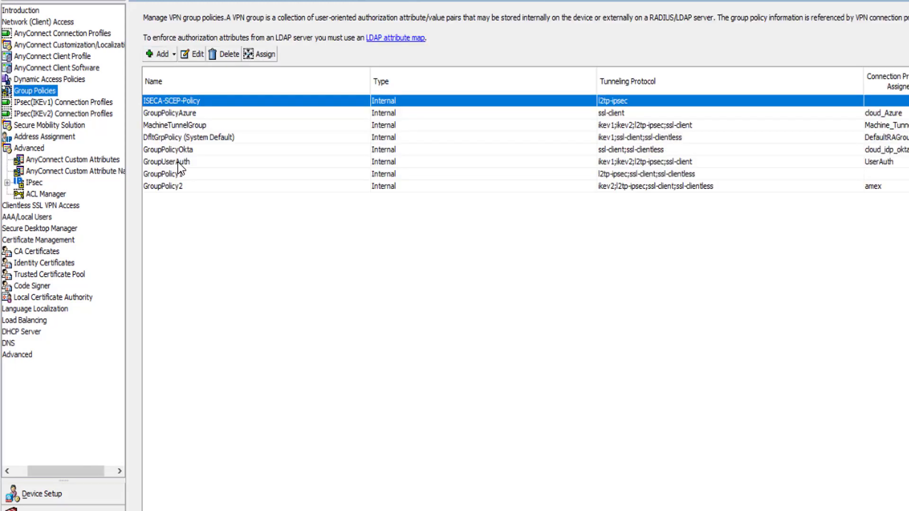
{"action": "left_click", "coordinate": [176, 125]}
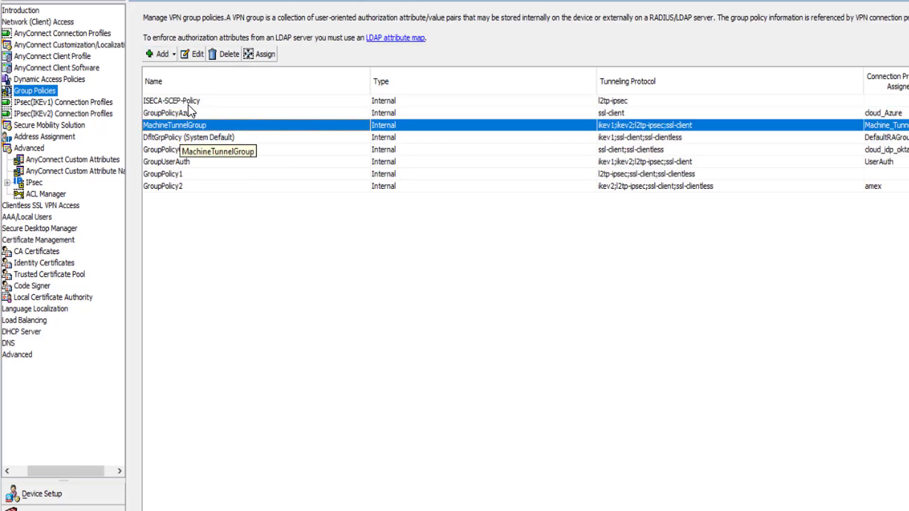
{"action": "left_click", "coordinate": [193, 54]}
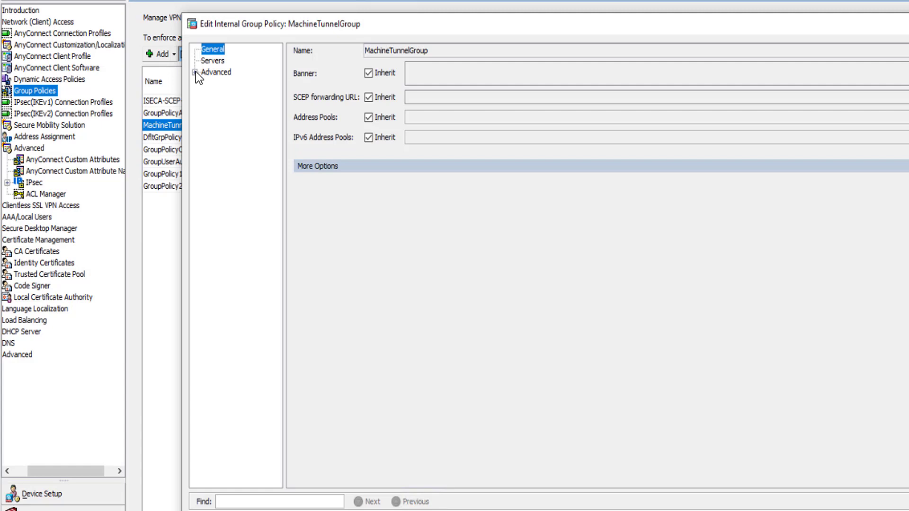
{"action": "left_click", "coordinate": [195, 72]}
{"action": "left_click", "coordinate": [207, 107]}
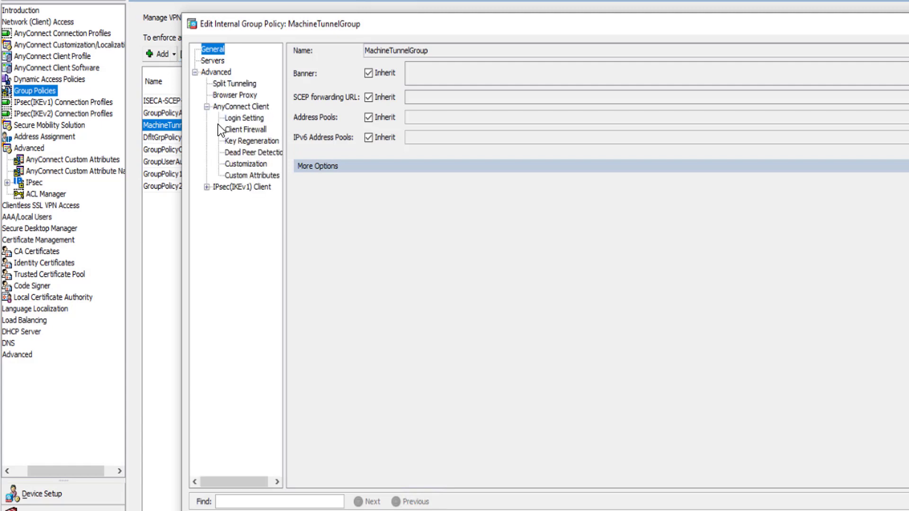
{"action": "left_click", "coordinate": [242, 175]}
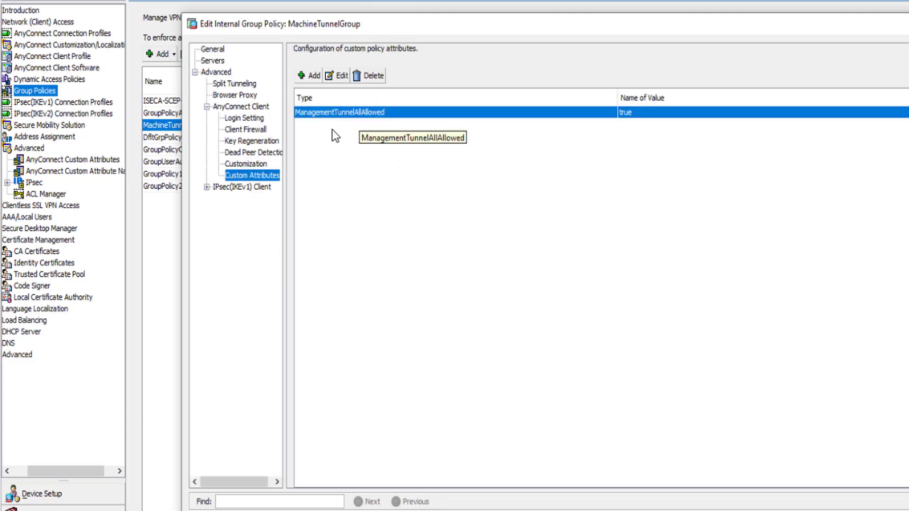
{"action": "left_click", "coordinate": [483, 510]}
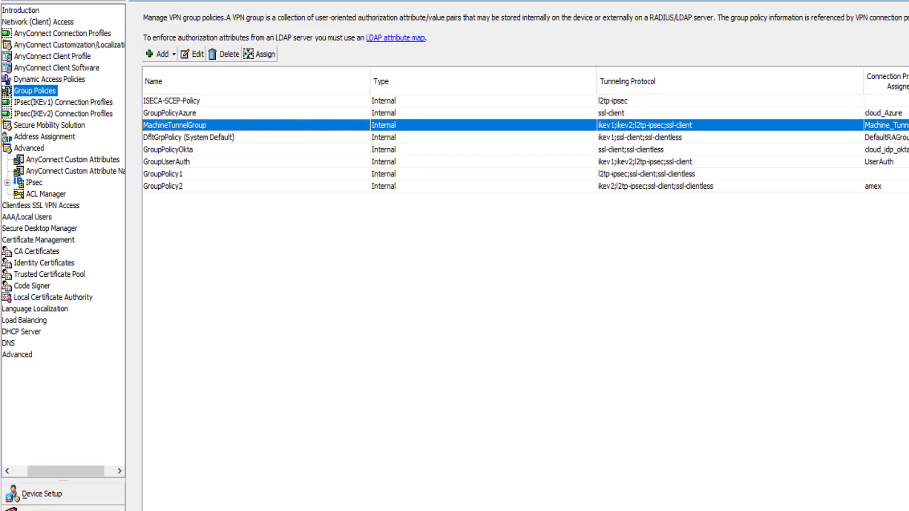
{"action": "left_click_drag", "start_coordinate": [58, 470], "coordinate": [33, 468]}
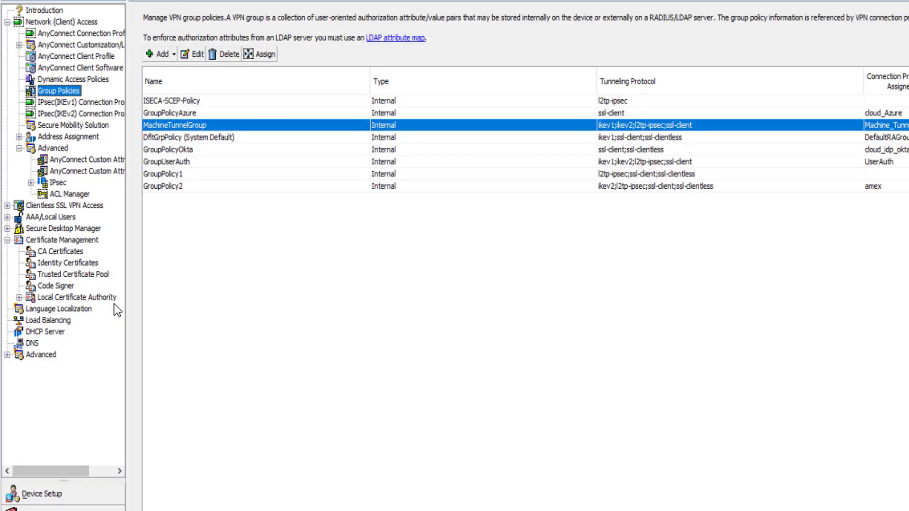